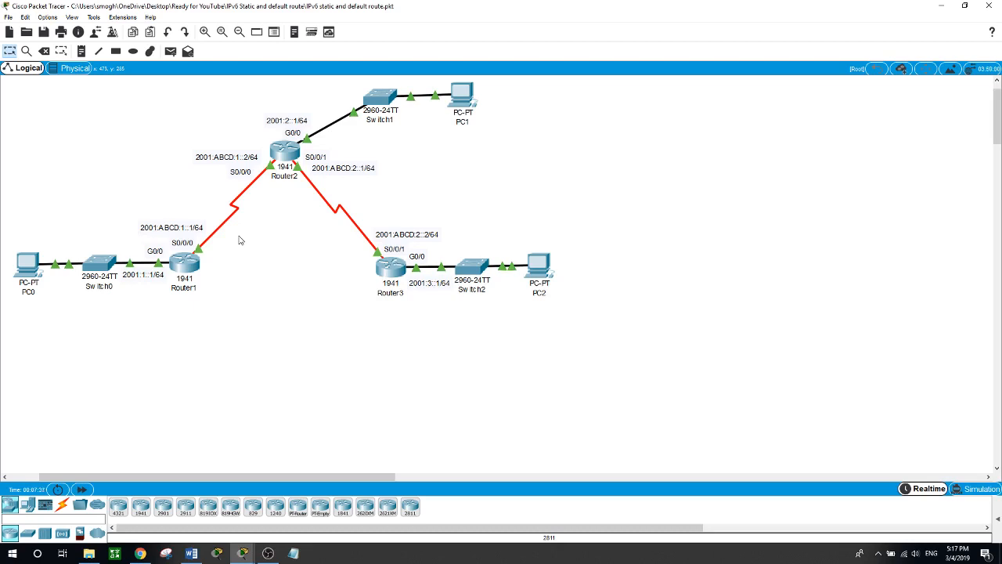
# - Enter privileged mode on Router1 and display its running configuration, checking the ipv6 unicast-routing line
pyautogui.click(184, 264)
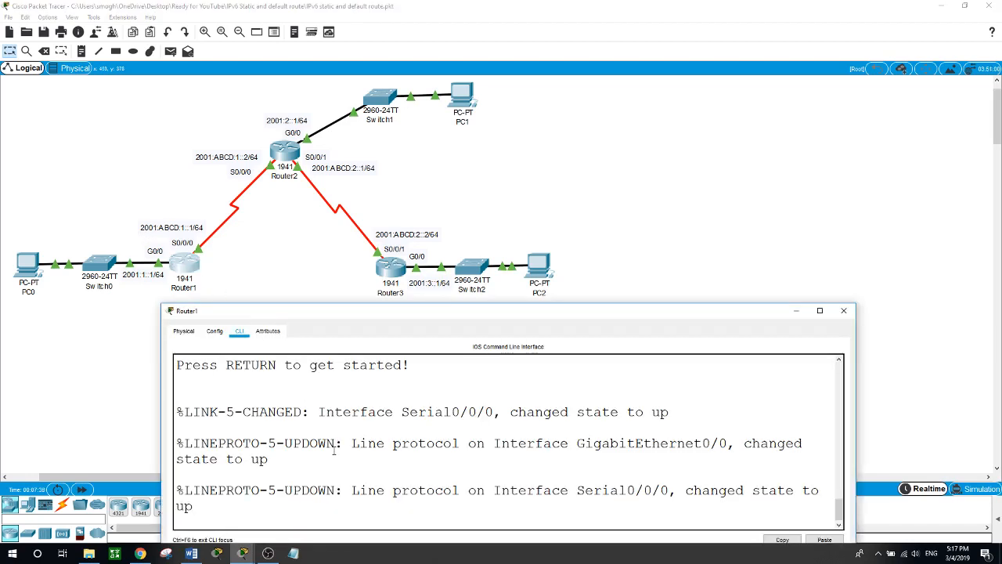
pyautogui.press('Return')
pyautogui.write('en')
pyautogui.press('Return')
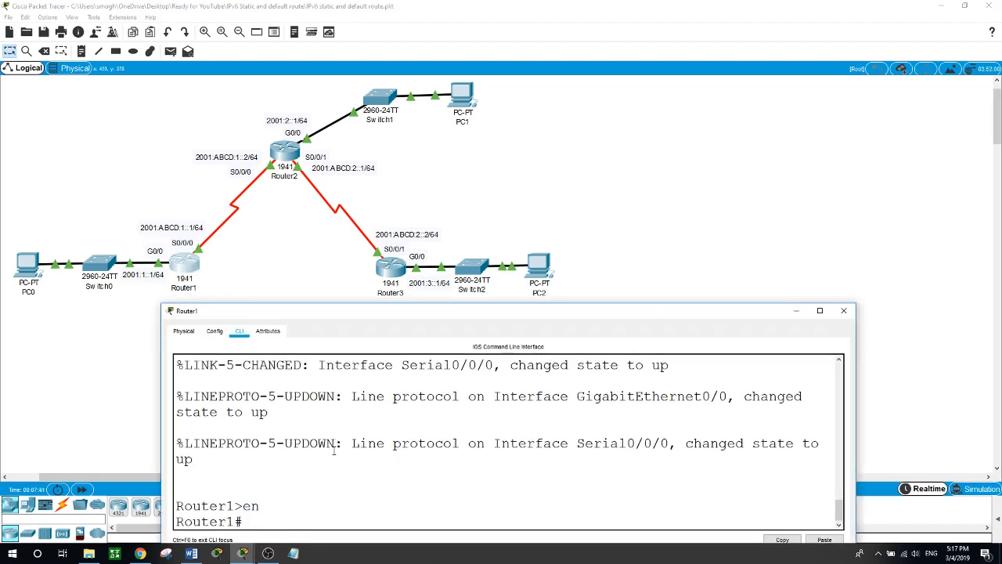
pyautogui.write('show run')
pyautogui.press('Return')
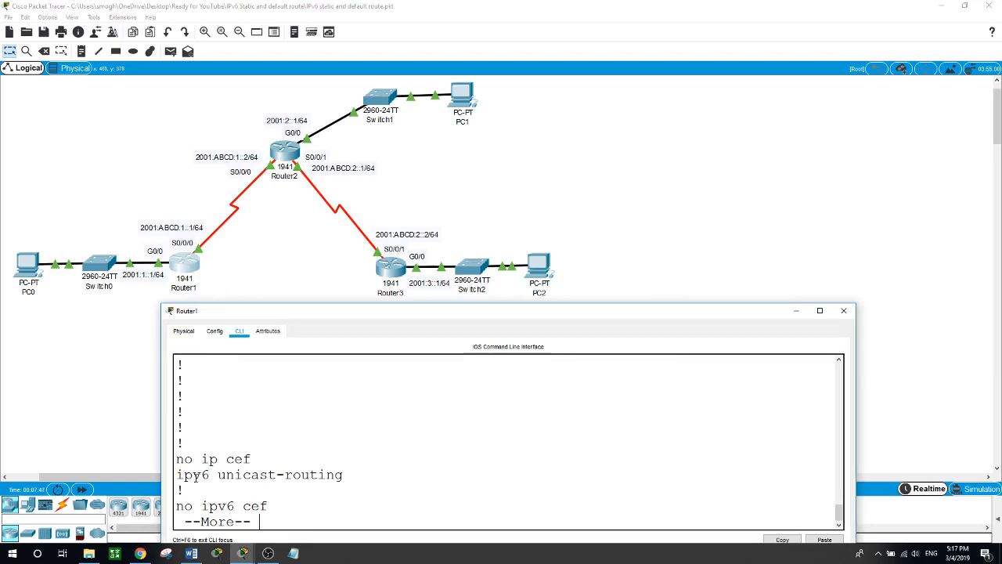
pyautogui.moveTo(177, 474); pyautogui.dragTo(355, 483)
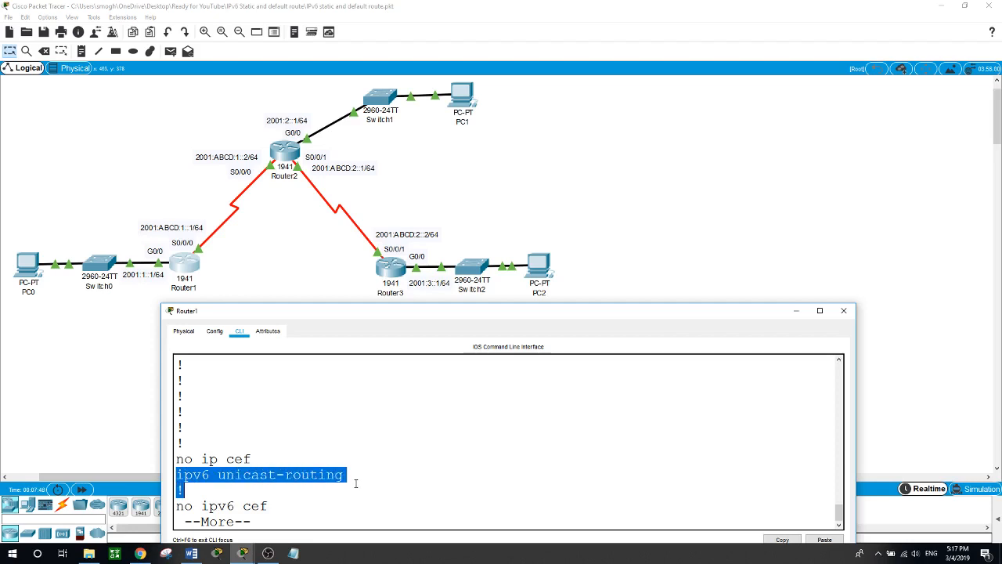
# - Enter privileged mode on Router2 and display its running configuration to check for IPv6 unicast routing
pyautogui.click(285, 157)
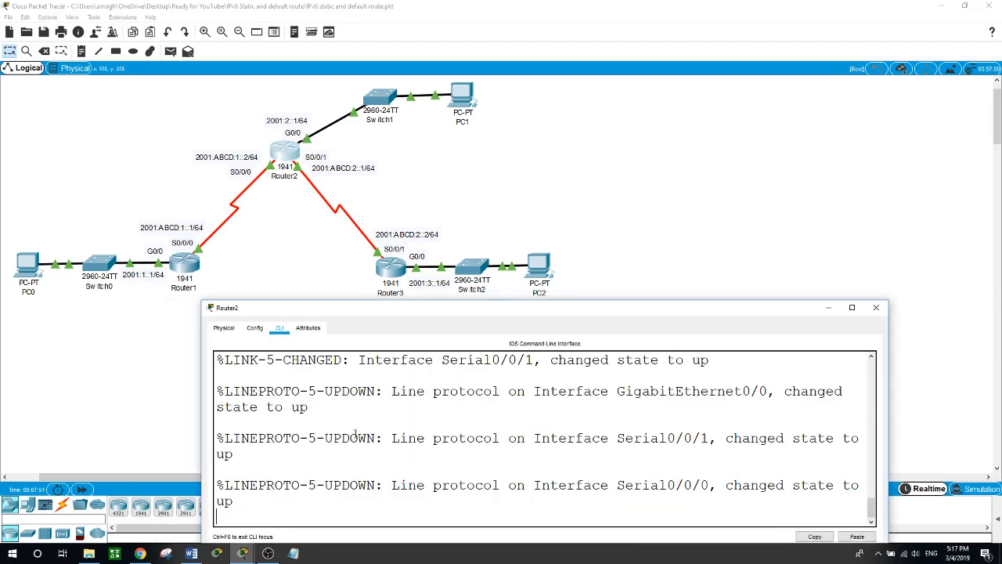
pyautogui.press('Return')
pyautogui.write('en')
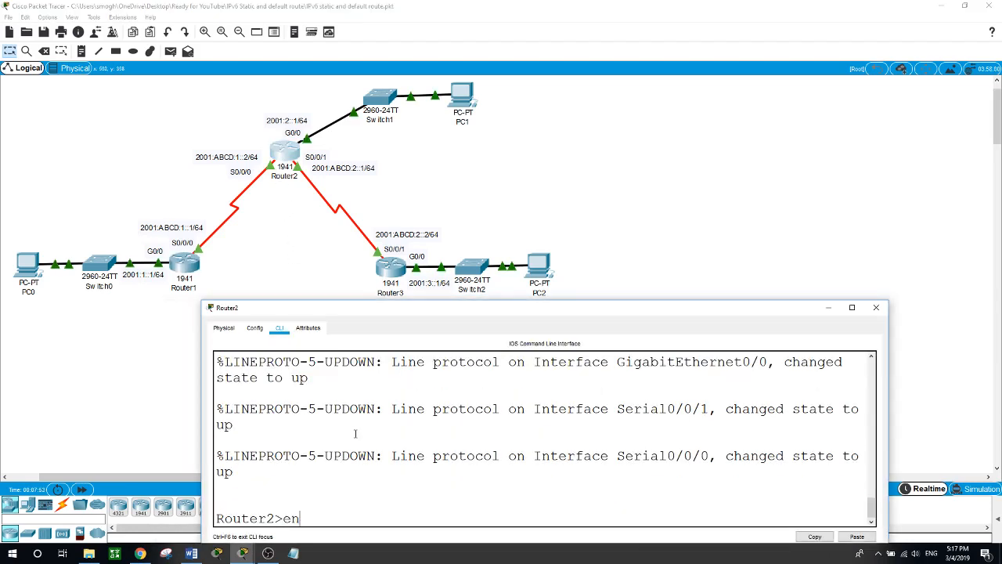
pyautogui.press('Return')
pyautogui.write('show run')
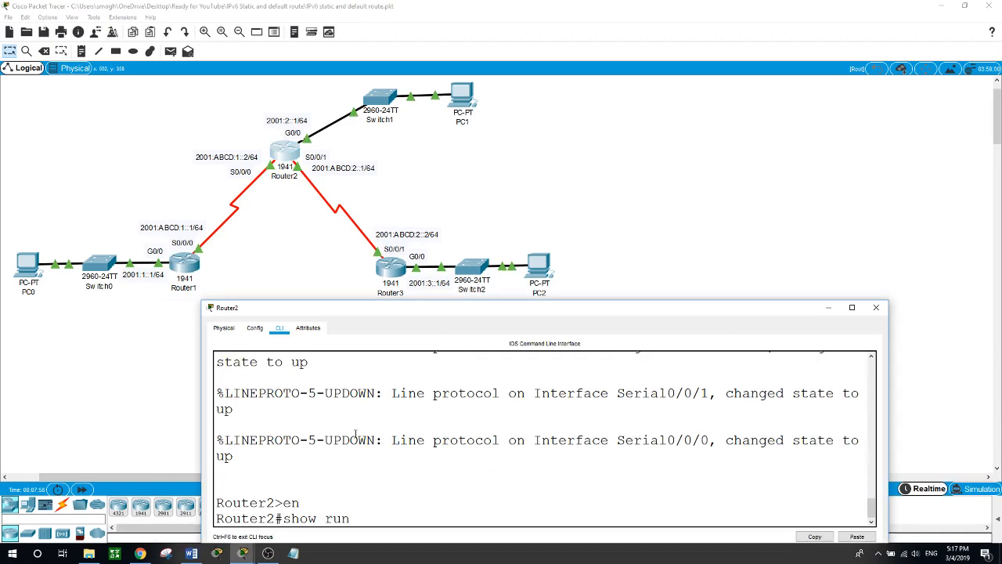
pyautogui.press('Return')
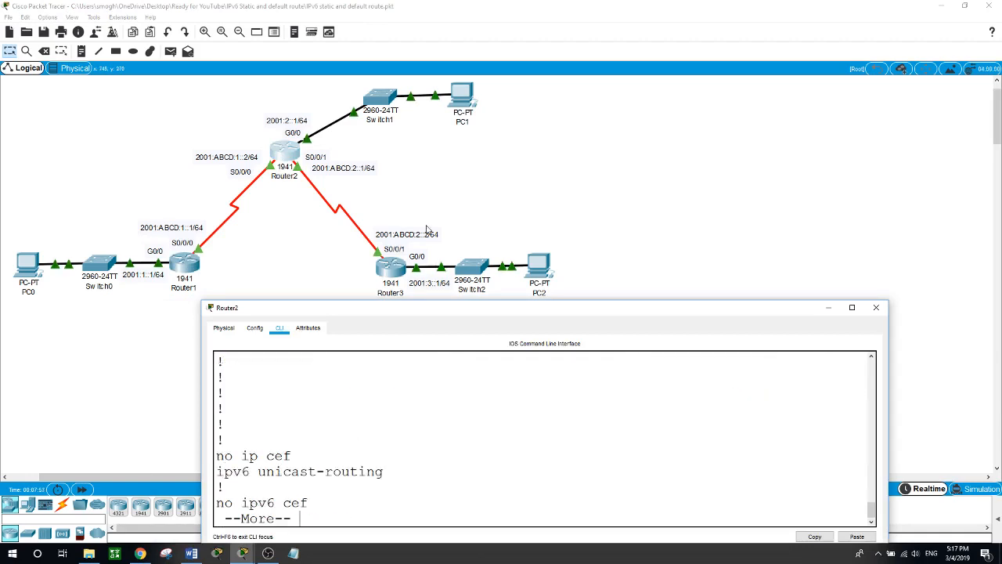
# - Enter privileged mode on Router3, display its running configuration and check the ipv6 unicast-routing line, then return to the topology
pyautogui.click(379, 270)
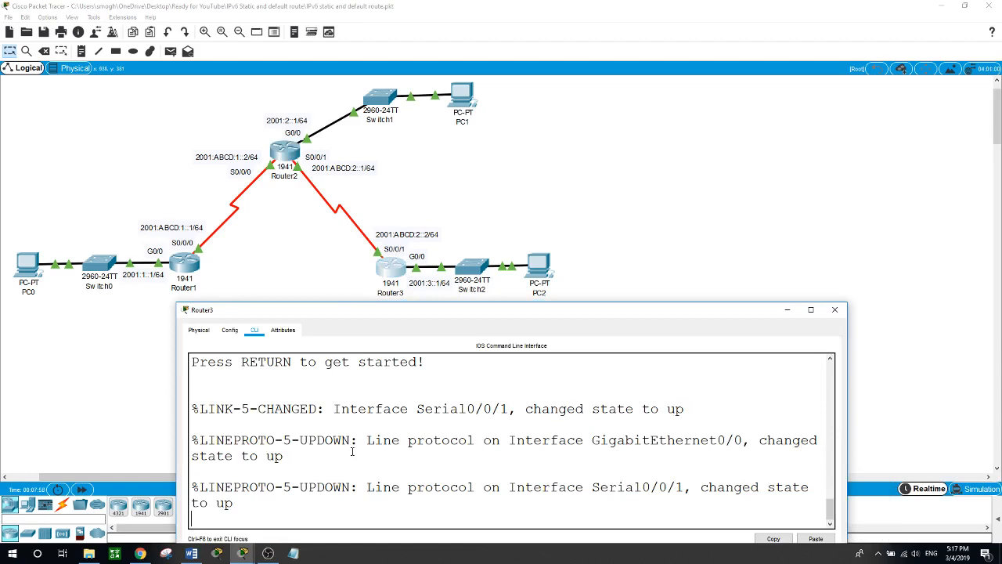
pyautogui.press('Return')
pyautogui.write('en')
pyautogui.press('Return')
pyautogui.write('sh')
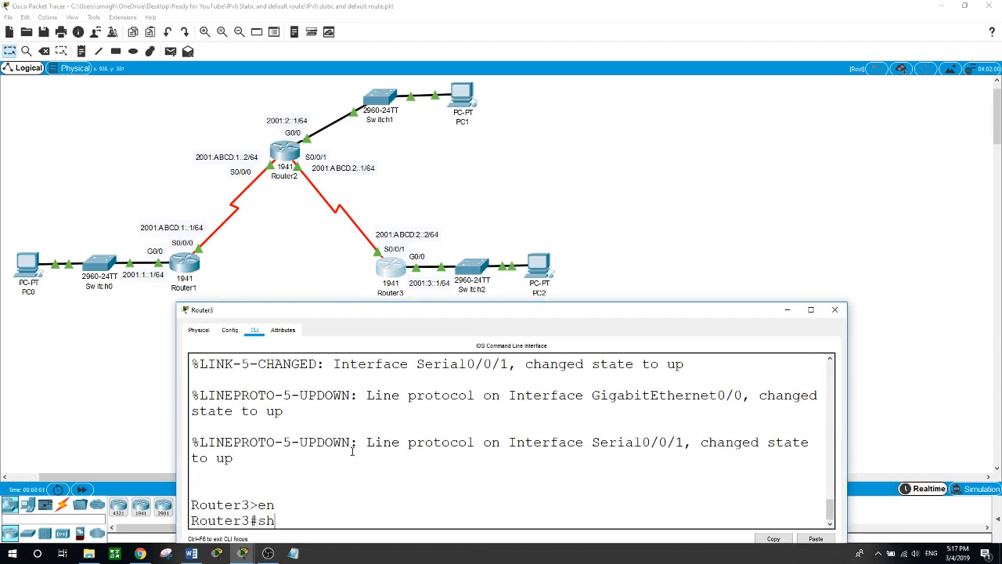
pyautogui.write('ow run')
pyautogui.press('Return')
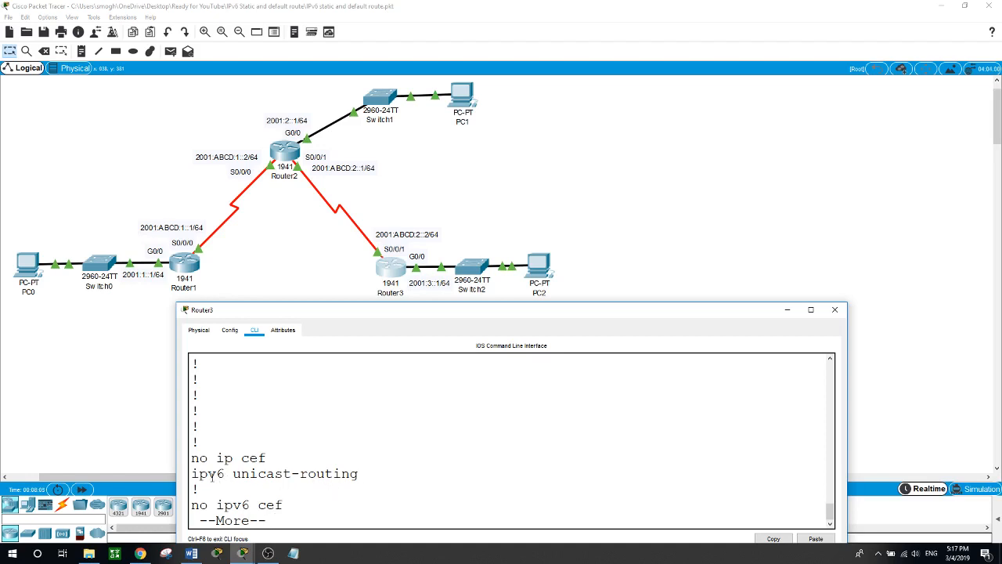
pyautogui.moveTo(191, 474); pyautogui.dragTo(361, 475)
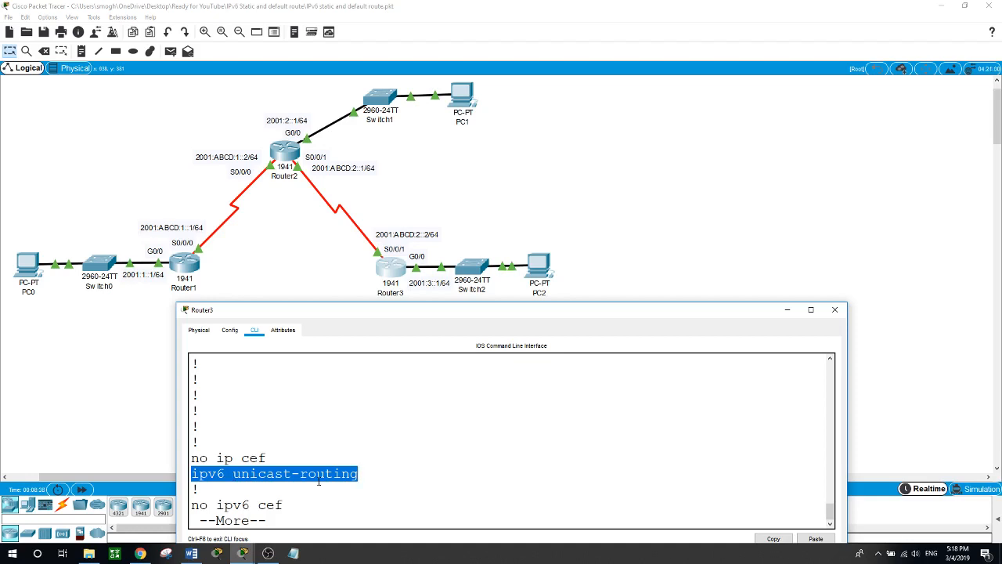
pyautogui.click(671, 226)
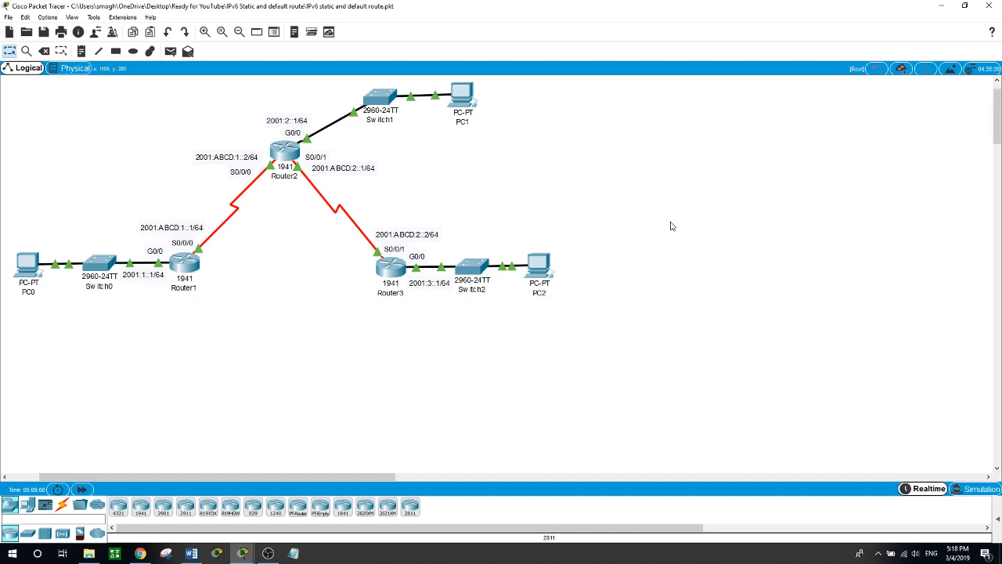
# - Finish the running configuration listing on Router1 and enter global configuration mode
pyautogui.click(195, 269)
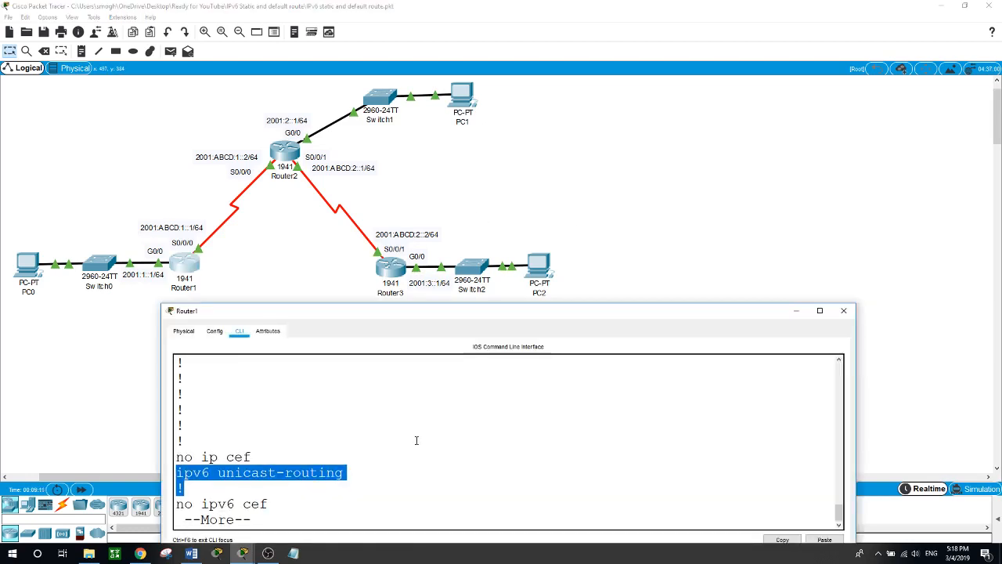
pyautogui.press('space')
pyautogui.press('space')
pyautogui.press('space')
pyautogui.press('space')
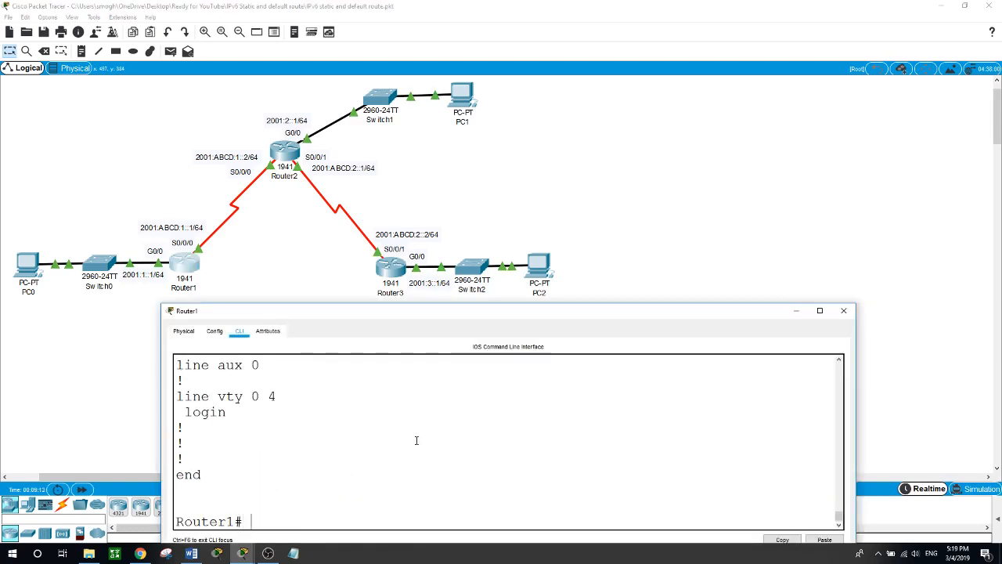
pyautogui.write('conf t')
pyautogui.press('Return')
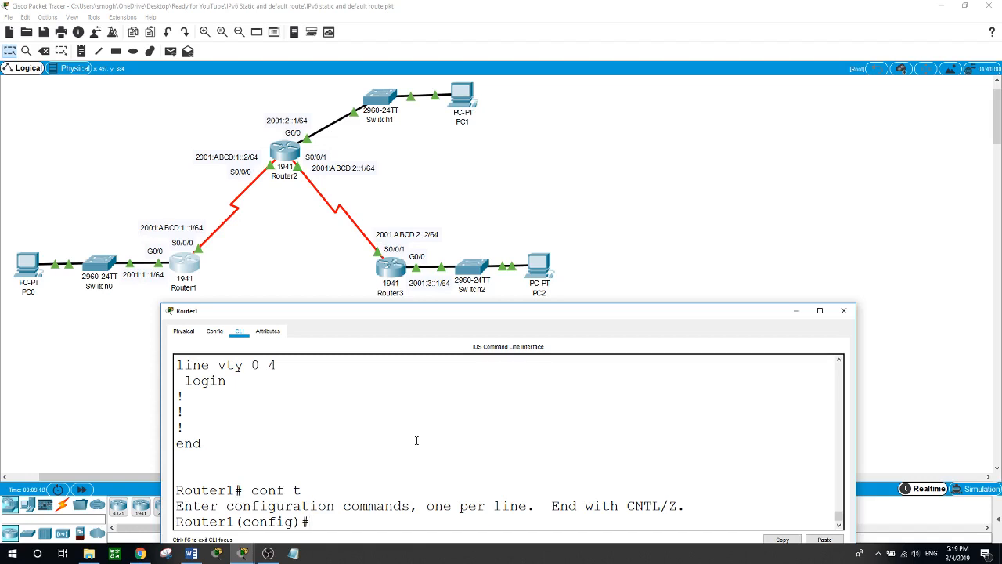
# - Add an IPv6 static route on Router1 to 2001:3::/64 with next hop 2001:ABCD:1::2
pyautogui.write('ip')
pyautogui.write('v6 route')
pyautogui.write('2001')
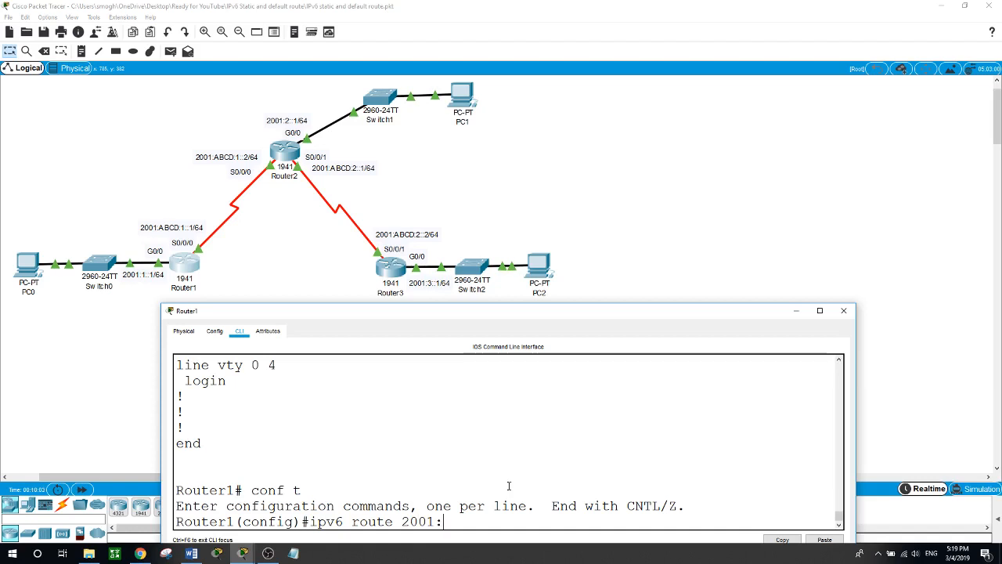
pyautogui.write(':3::/64')
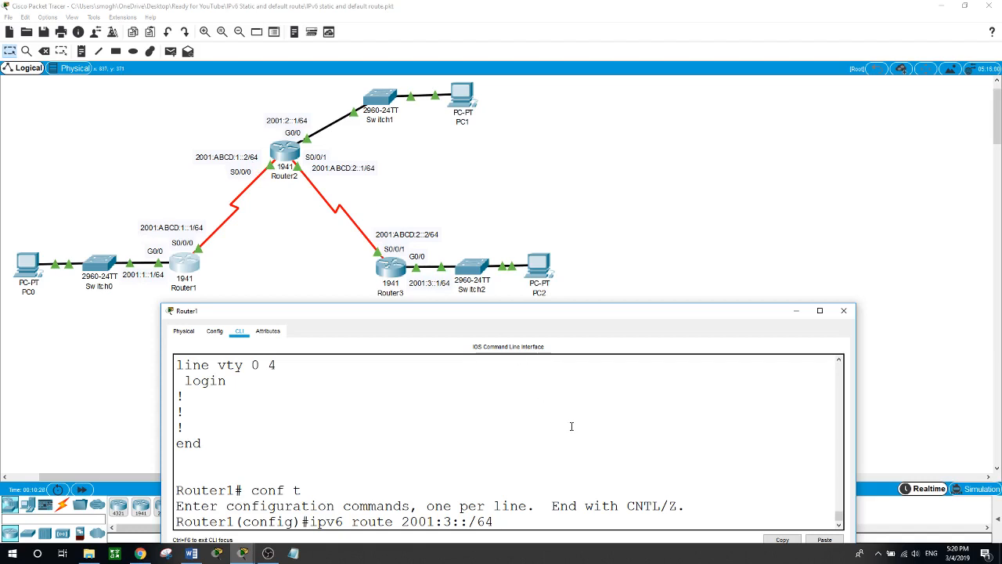
pyautogui.write('2001:ABCD:1::2')
pyautogui.press('Return')
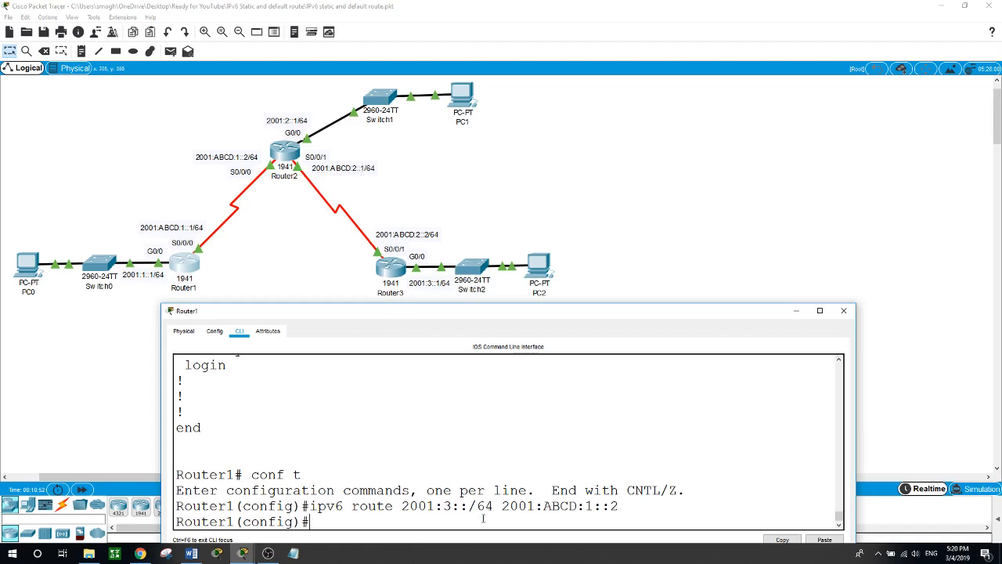
# - Add an IPv6 static route on Router1 to 2001:ABCD:2::/64 with next hop 2001:ABCD:1::2
pyautogui.write('ipv6 route 2001')
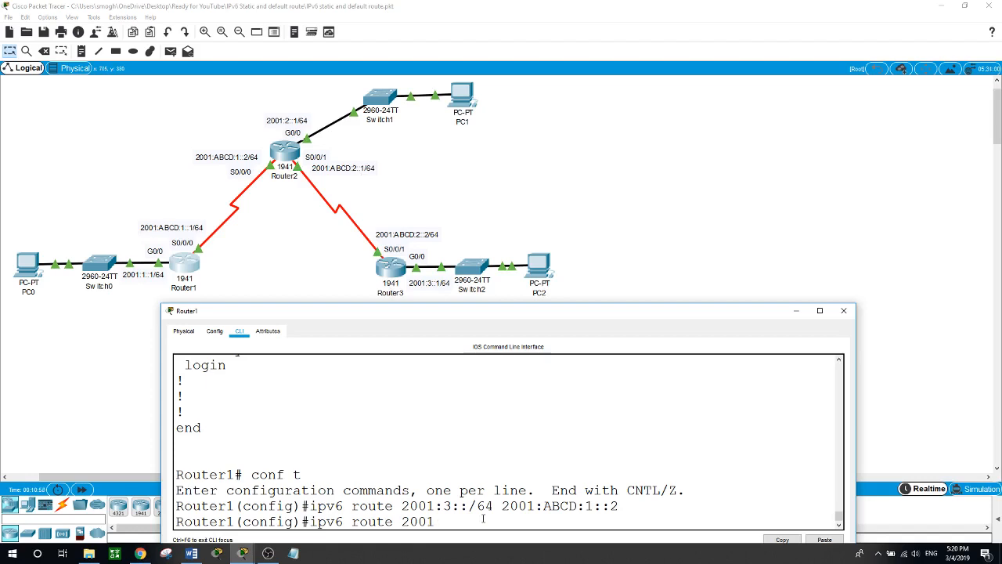
pyautogui.write(':ABCD:2::')
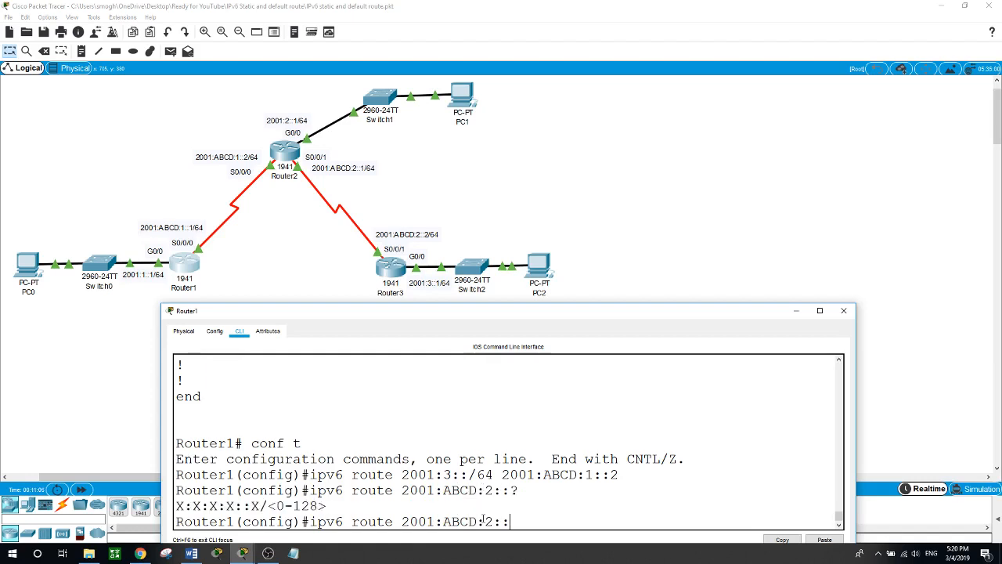
pyautogui.write('?/64')
pyautogui.write('2001:ABCD:1::2')
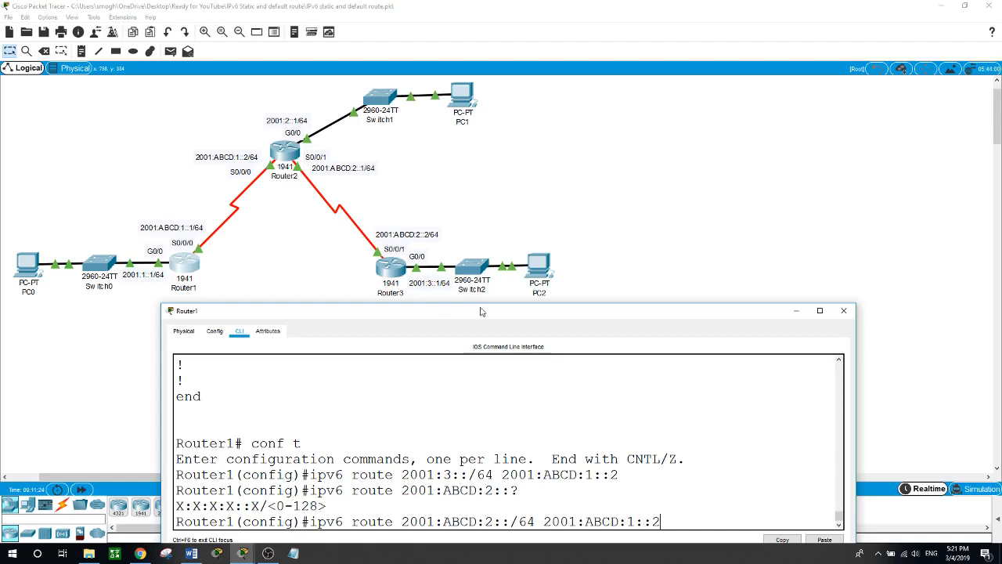
pyautogui.press('Return')
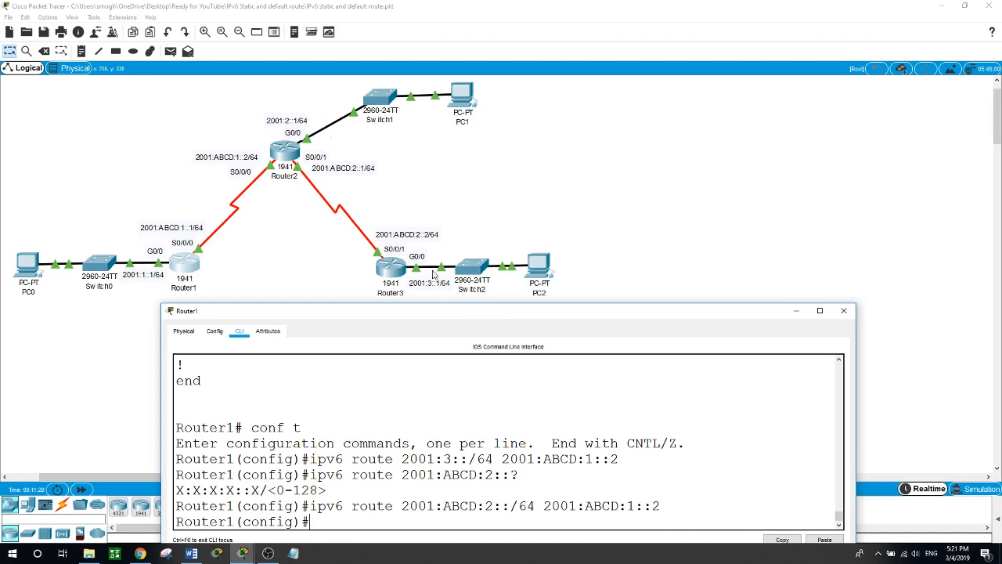
# - Add an IPv6 static route on Router1 using prefix 2001:2::1/64 and next hop 2001:ABCD:1::2
pyautogui.write('ipv6 route 2001')
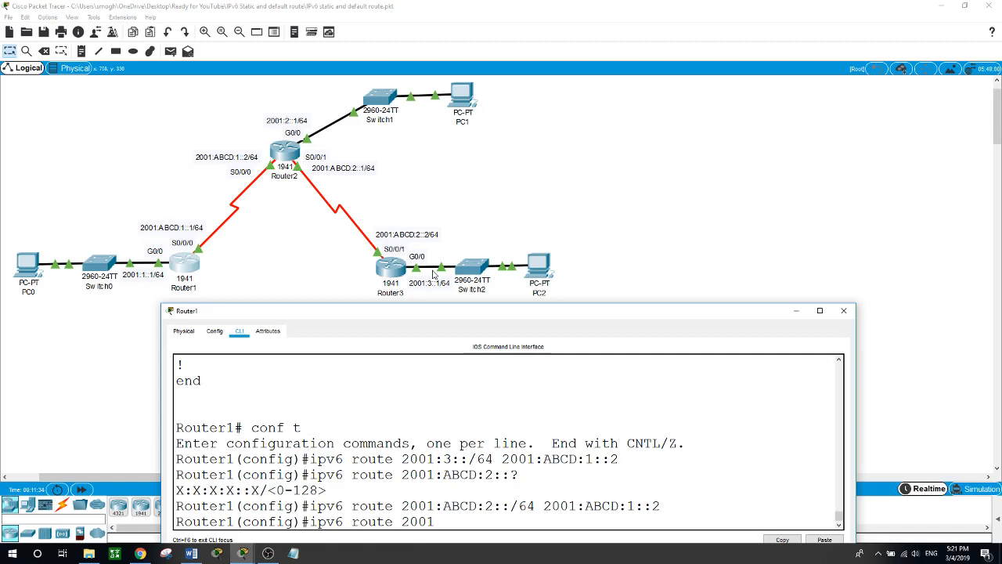
pyautogui.write(':2::1/64 2001:ABCD')
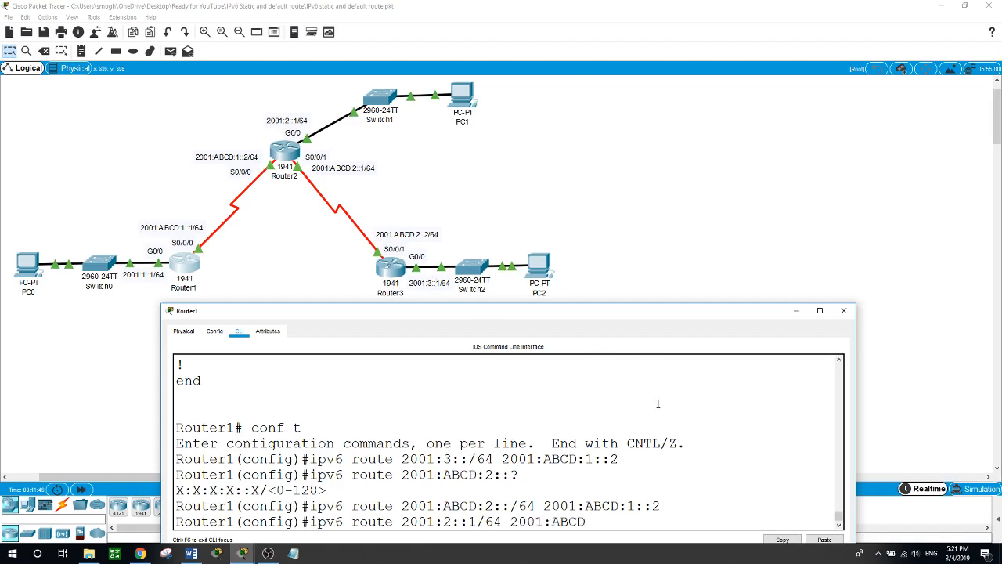
pyautogui.write(':1::2')
pyautogui.press('Return')
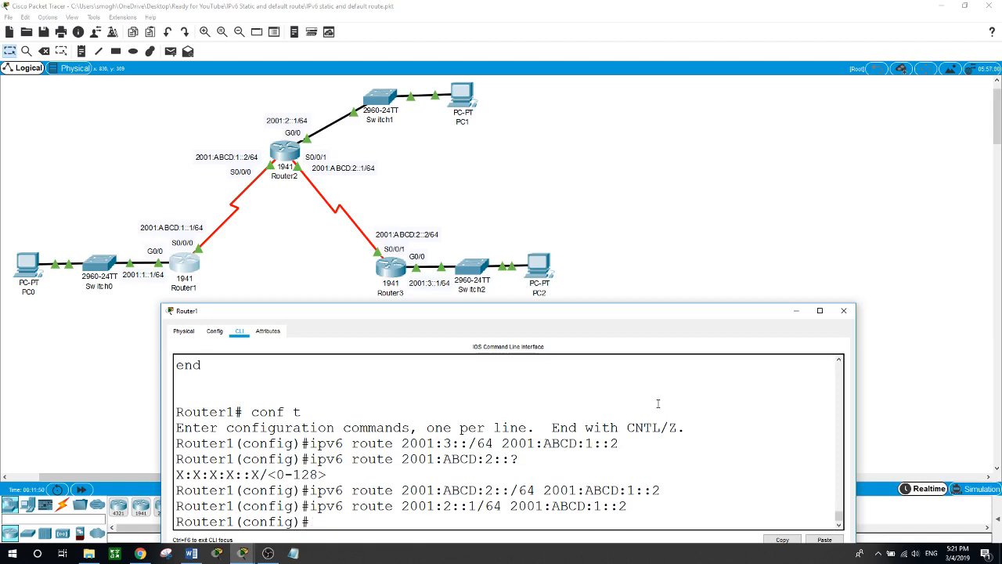
# - Leave configuration mode on Router1 and display its complete IPv6 routing table
pyautogui.write('exit')
pyautogui.press('Return')
pyautogui.press('Return')
pyautogui.write('show ')
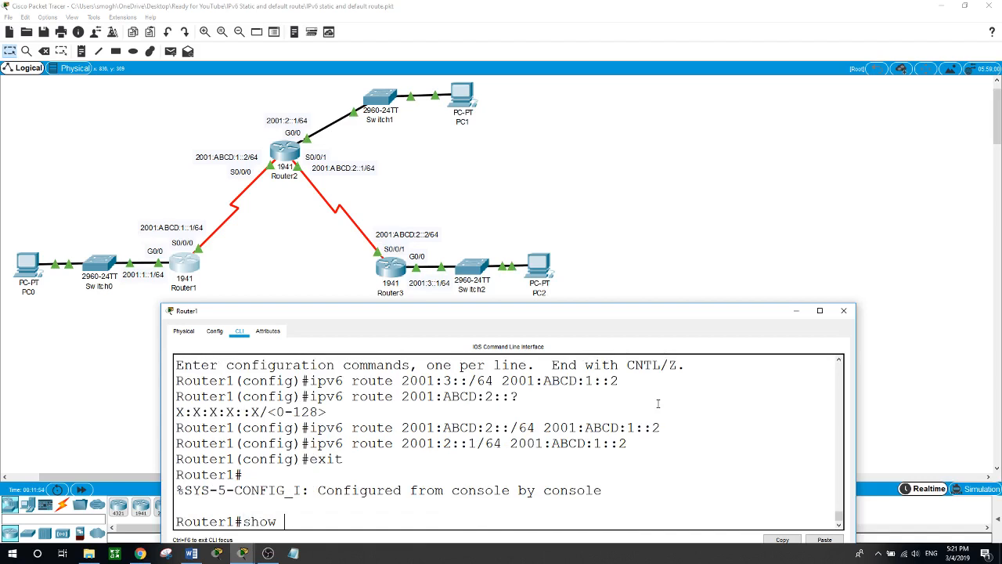
pyautogui.write('ipv6 sou')
pyautogui.press('BackSpace')
pyautogui.press('BackSpace')
pyautogui.write('oute')
pyautogui.press('Return')
pyautogui.press('space')
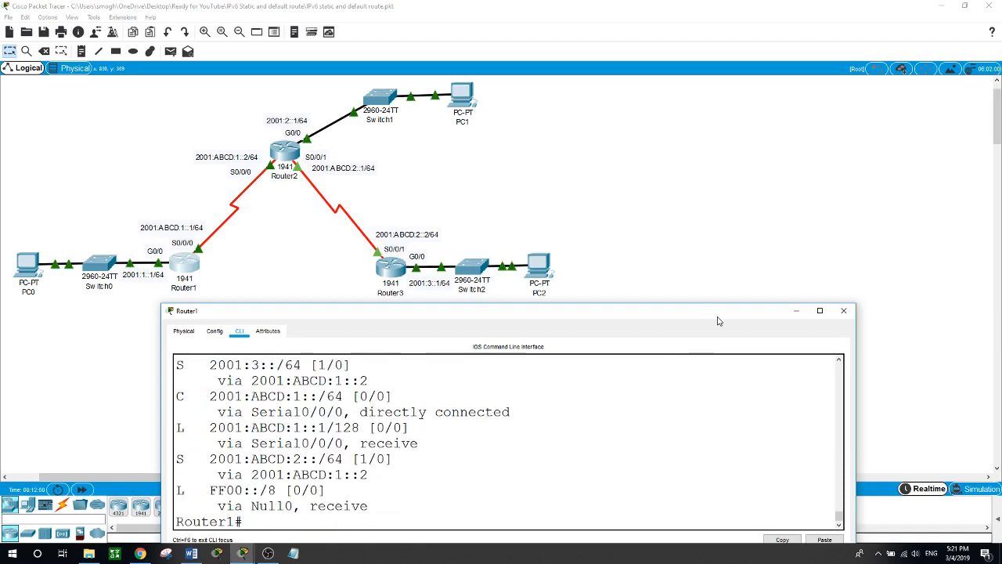
# - Examine the next hops of the static routes in Router1's IPv6 routing table against the network topology
pyautogui.moveTo(671, 305); pyautogui.dragTo(670, 170)
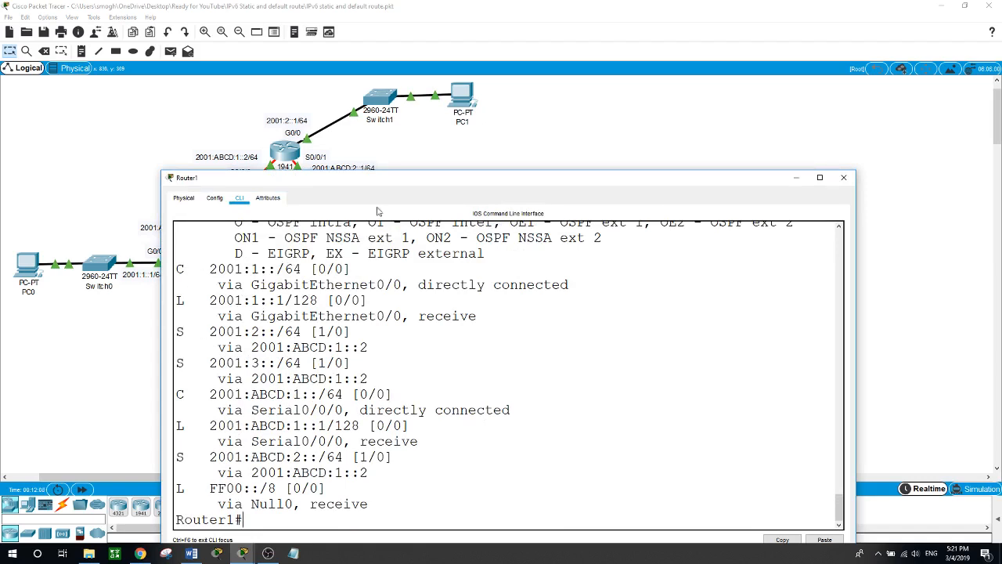
pyautogui.moveTo(393, 182); pyautogui.dragTo(585, 174)
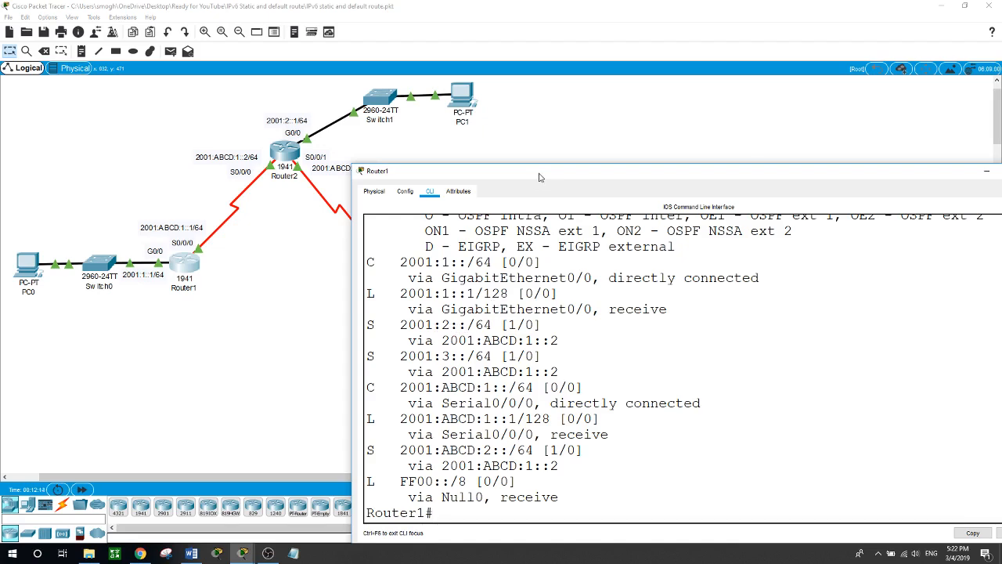
pyautogui.moveTo(540, 177); pyautogui.dragTo(533, 228)
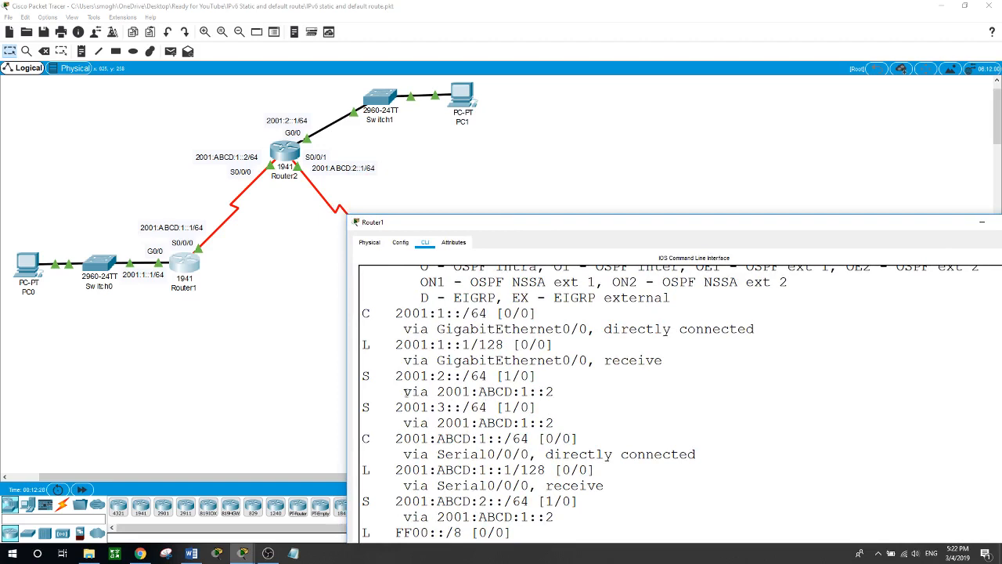
pyautogui.moveTo(406, 392); pyautogui.dragTo(556, 390)
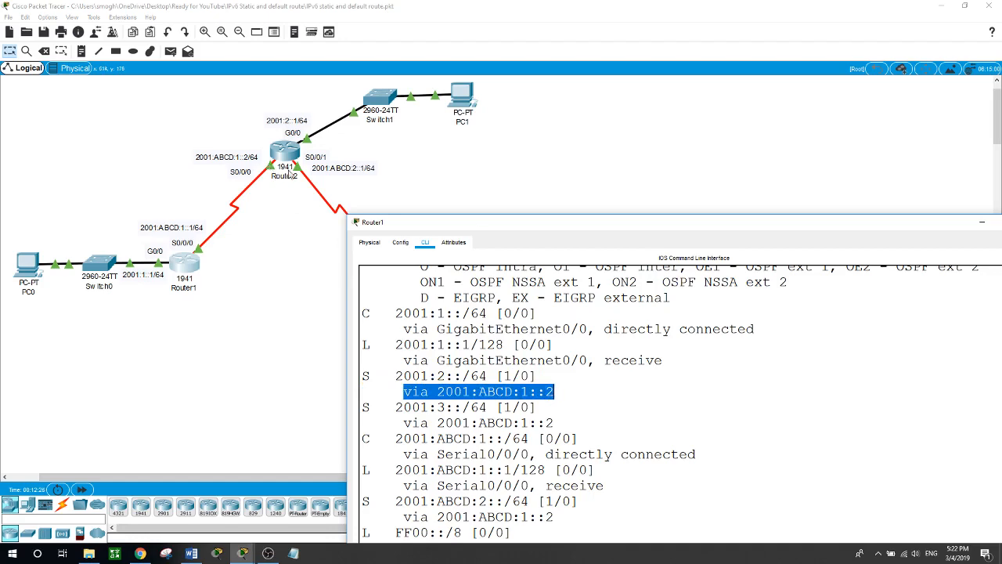
pyautogui.moveTo(506, 227); pyautogui.dragTo(514, 140)
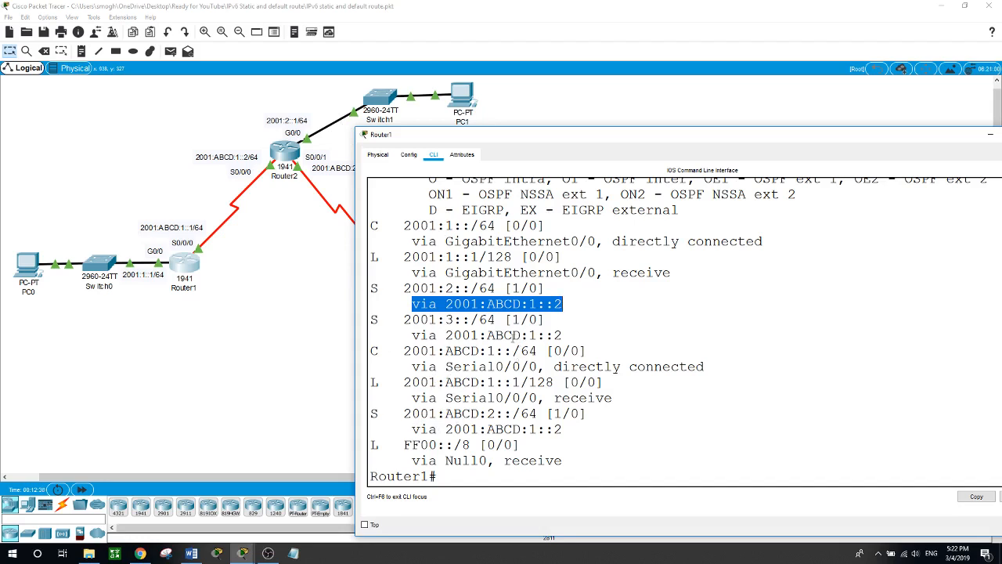
pyautogui.moveTo(444, 335); pyautogui.dragTo(562, 335)
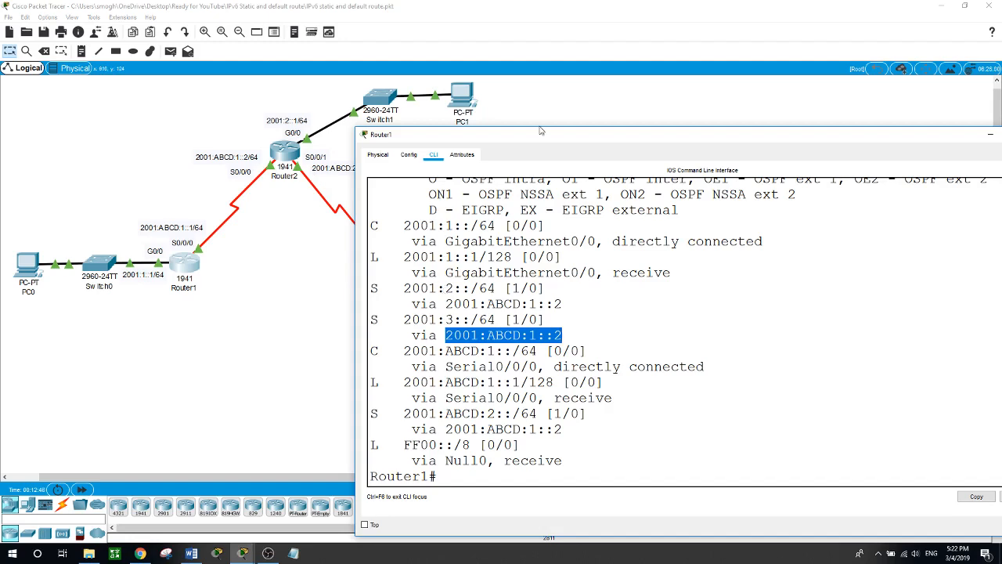
pyautogui.moveTo(544, 136); pyautogui.dragTo(674, 118)
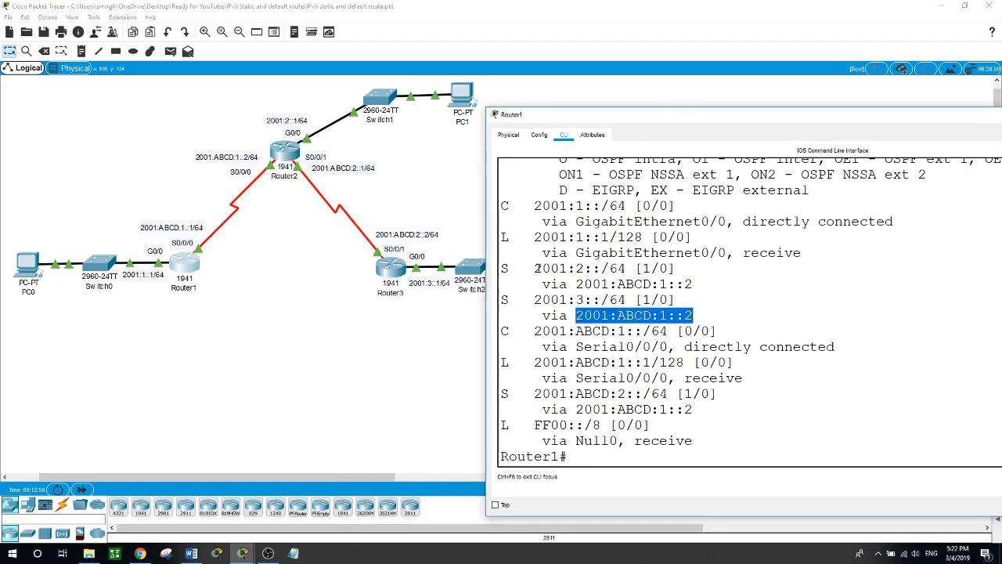
# - Check the 2001:2::/64 and 2001:3::/64 static route entries in Router1's IPv6 routing table, and return to the topology
pyautogui.moveTo(534, 268); pyautogui.dragTo(612, 268)
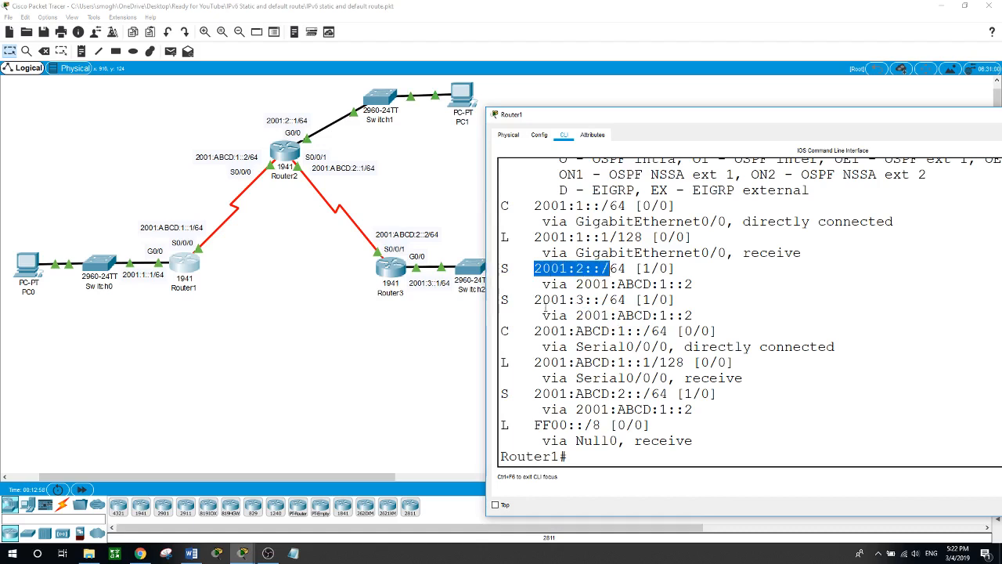
pyautogui.moveTo(526, 300); pyautogui.dragTo(634, 300)
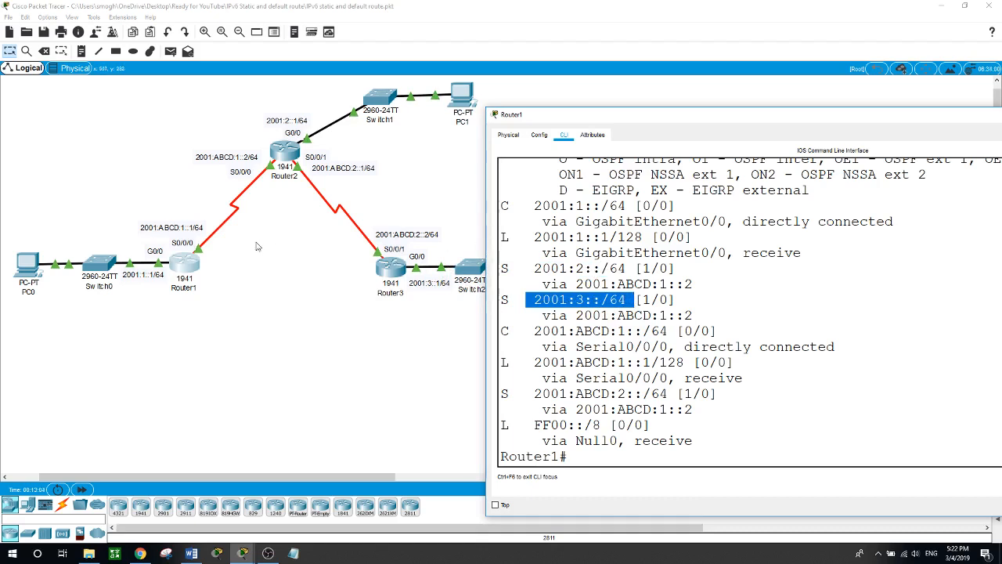
pyautogui.click(260, 320)
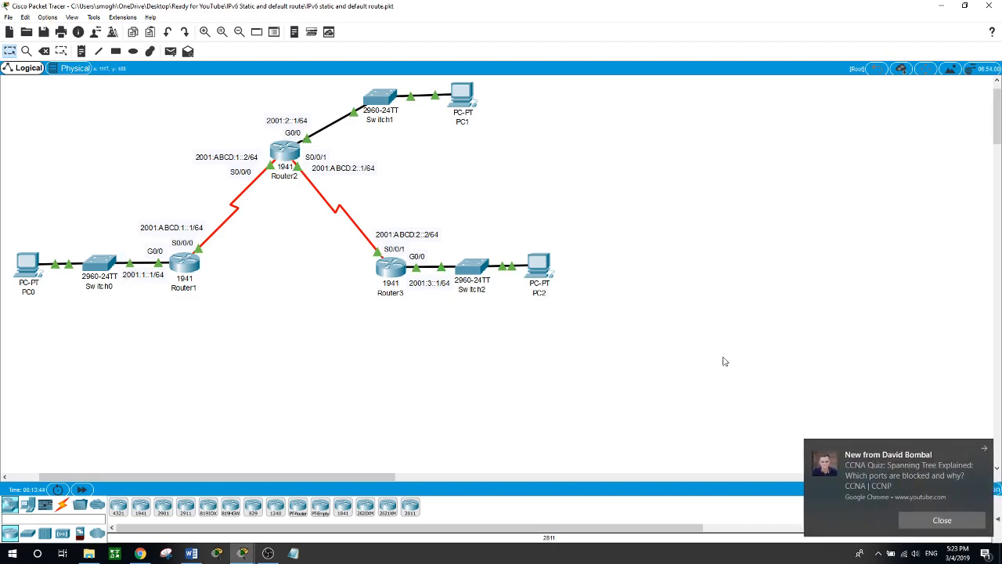
# - Open Router2's command line, page through the rest of the configuration listing and enter global configuration mode
pyautogui.click(280, 157)
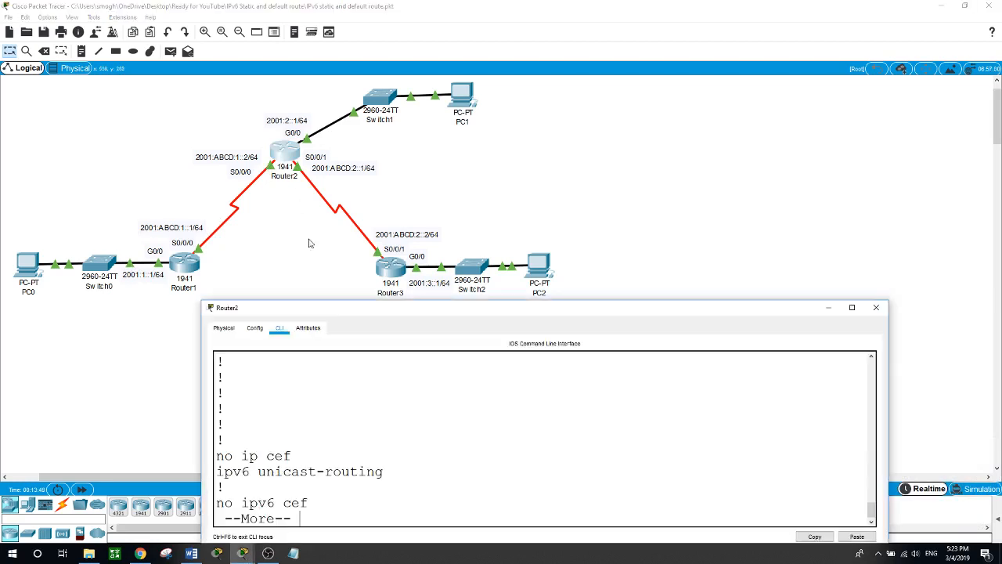
pyautogui.press('space')
pyautogui.press('space')
pyautogui.press('space')
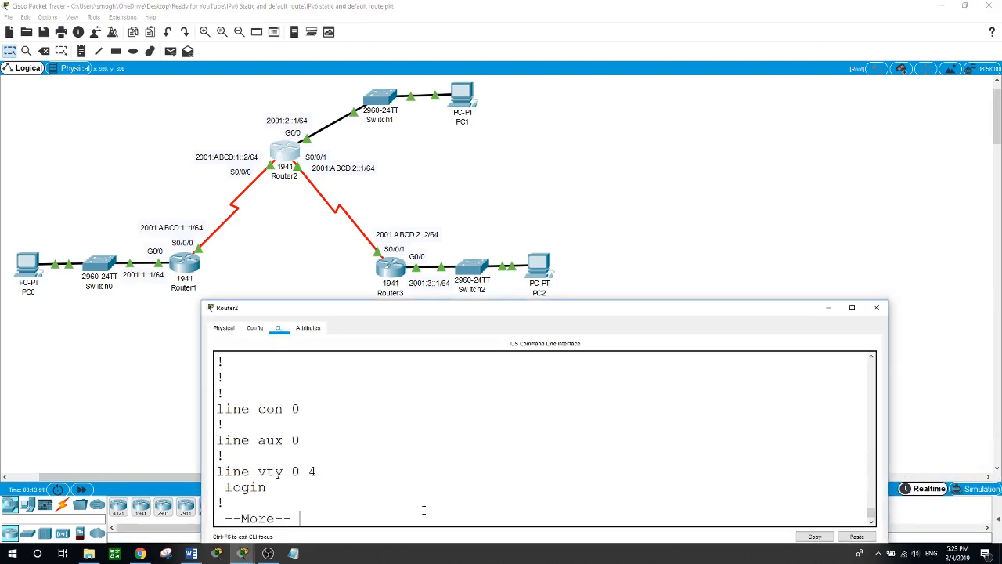
pyautogui.write('conf t')
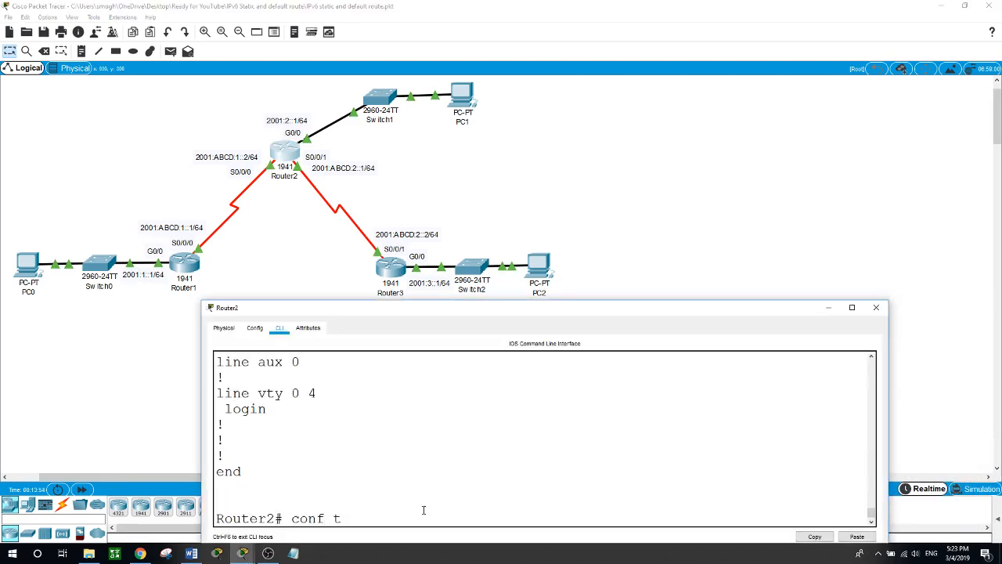
pyautogui.press('Return')
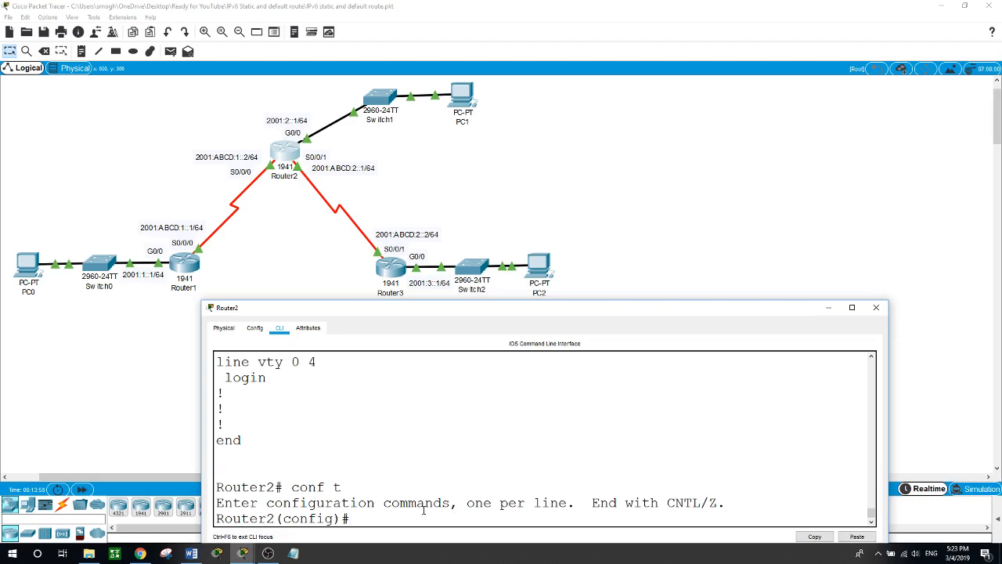
# - Add an IPv6 static route on Router2 to 2001:1::/64 through exit interface s0/0/0
pyautogui.write('ipv6 route 2001')
pyautogui.write(':1::/64 s')
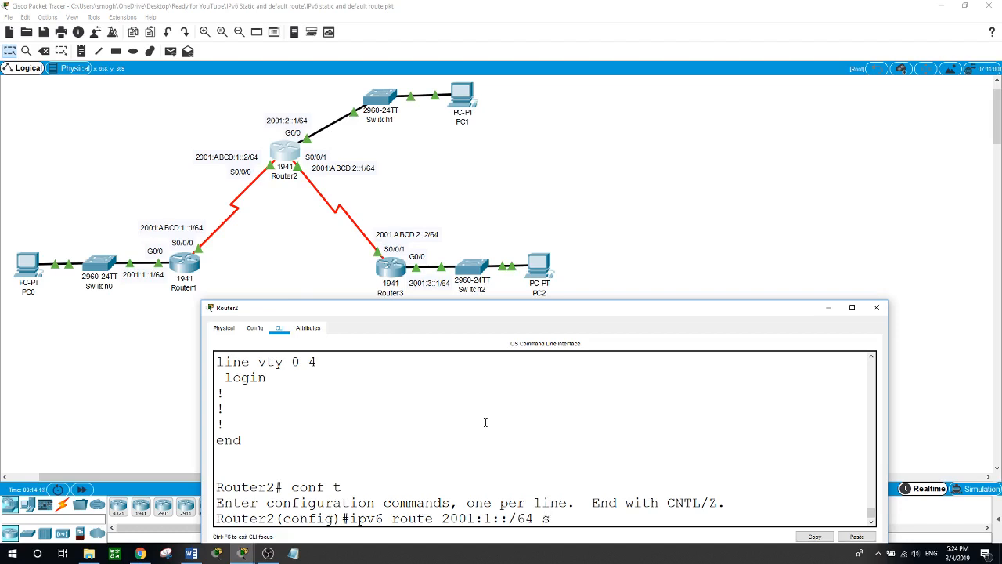
pyautogui.write('0/0/0')
pyautogui.press('Return')
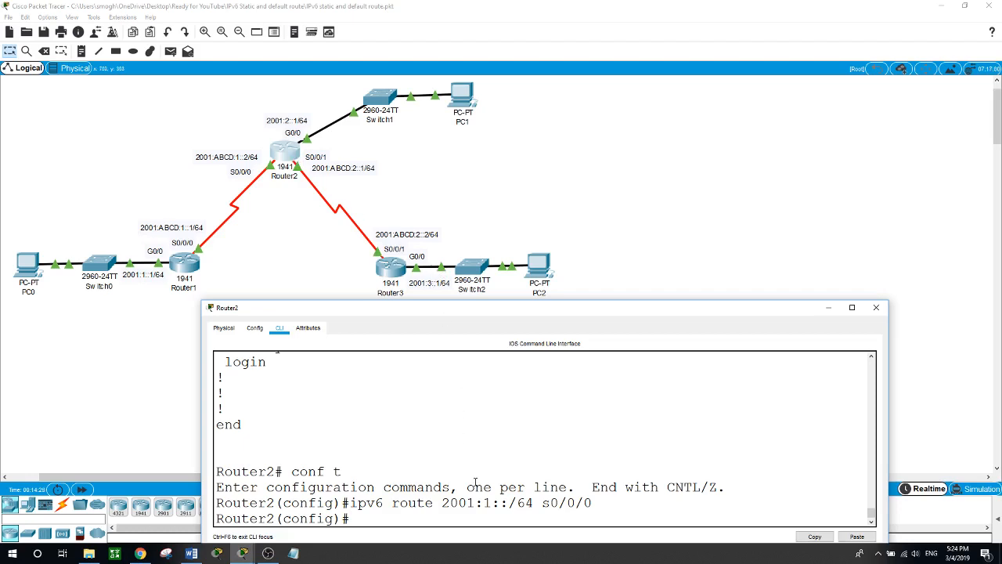
# - Add an IPv6 static route on Router2 to 2001:3::/64 through exit interface s0/0/1
pyautogui.write('ipv6 route 2001:3')
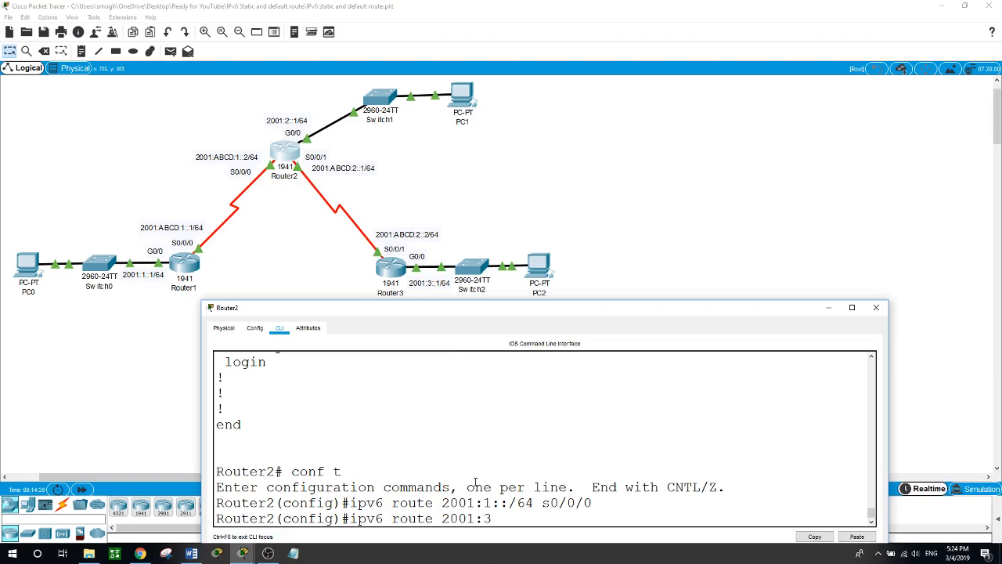
pyautogui.write('::/64')
pyautogui.write('s0/0/1')
pyautogui.press('Return')
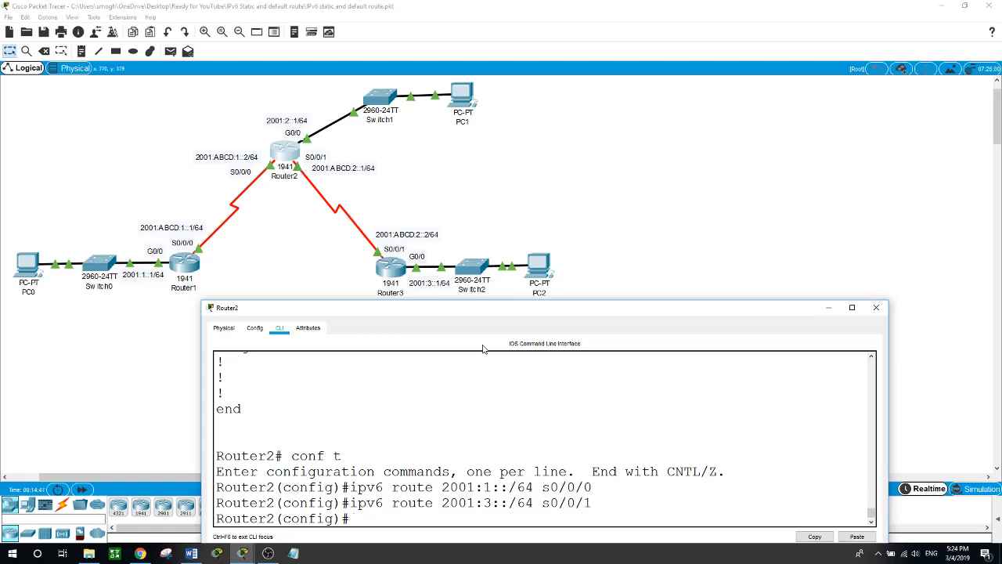
# - Leave configuration mode on Router2 and display its IPv6 routing table
pyautogui.write('exit')
pyautogui.press('Return')
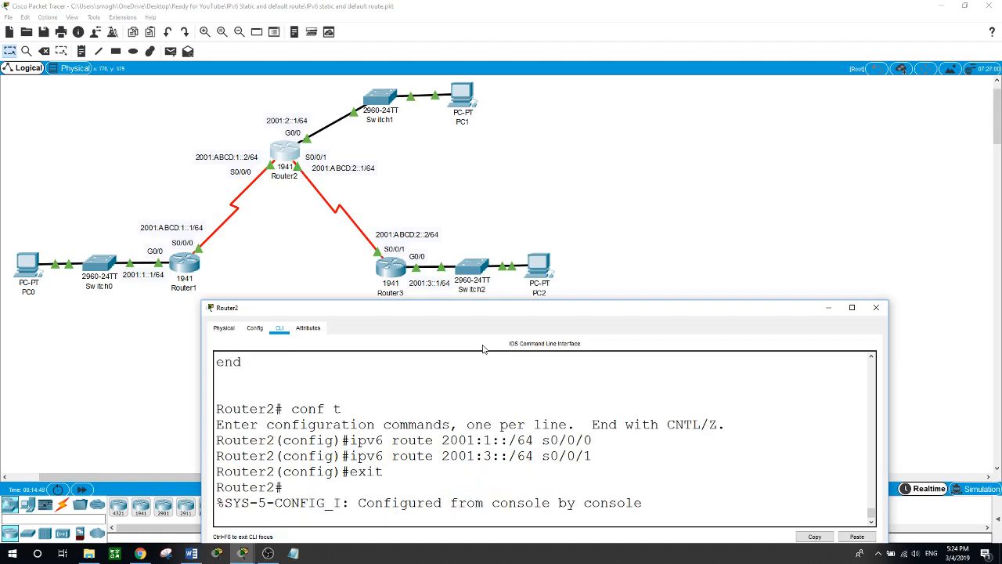
pyautogui.write('show ipv')
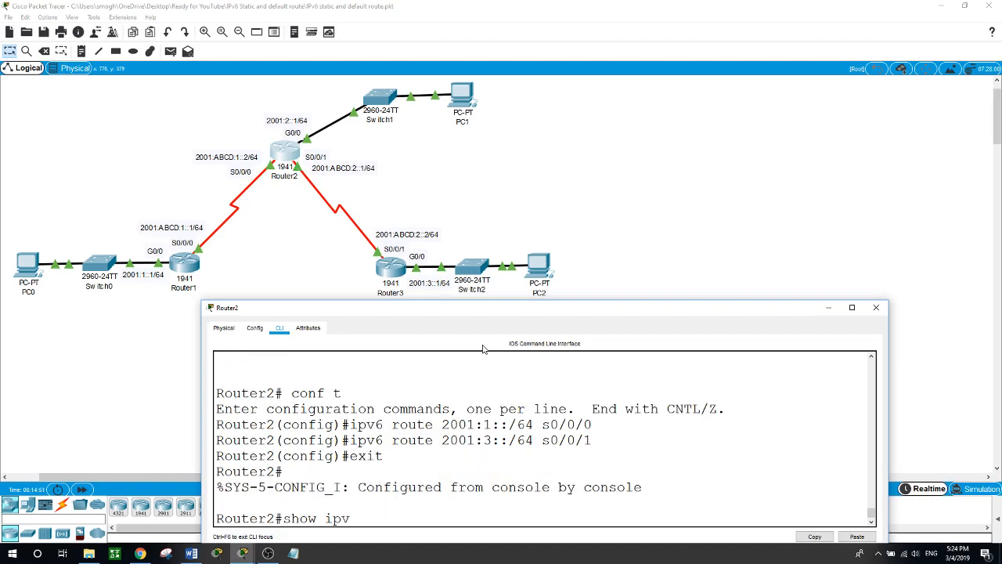
pyautogui.write('6 route')
pyautogui.press('Return')
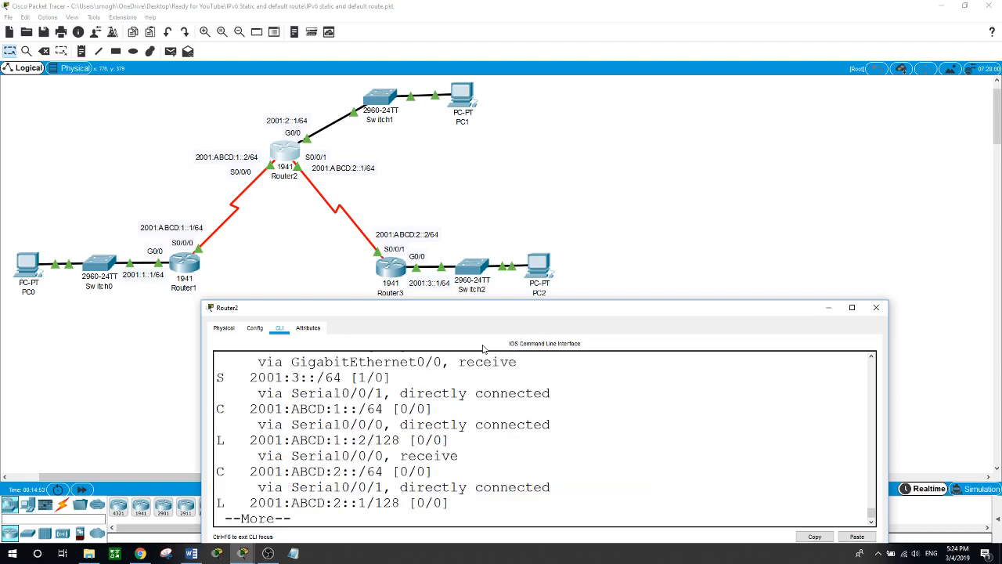
# - Examine the exit interfaces of the static routes in Router2's IPv6 routing table against the network topology
pyautogui.moveTo(631, 302); pyautogui.dragTo(651, 127)
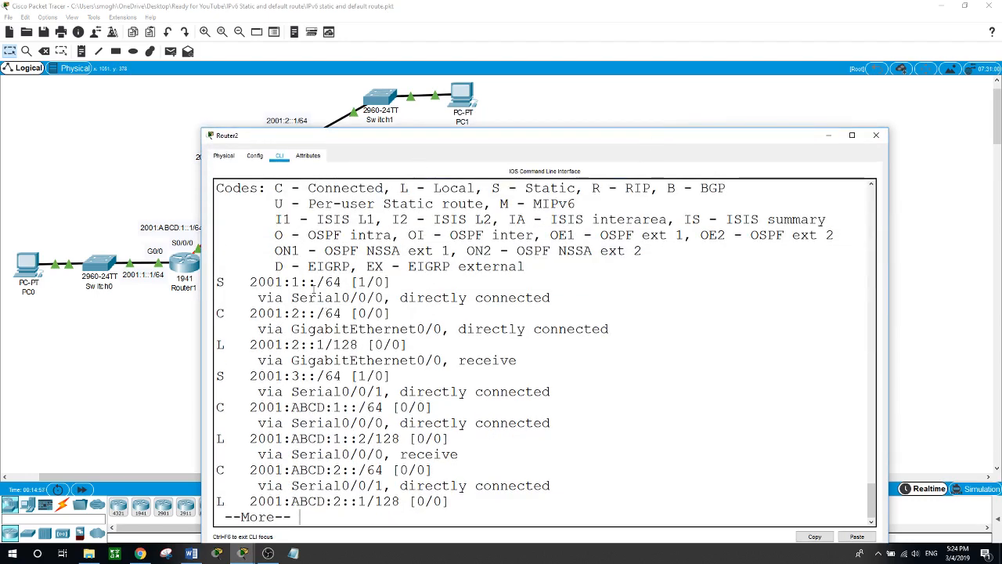
pyautogui.moveTo(436, 132); pyautogui.dragTo(668, 94)
pyautogui.moveTo(467, 245); pyautogui.dragTo(448, 244)
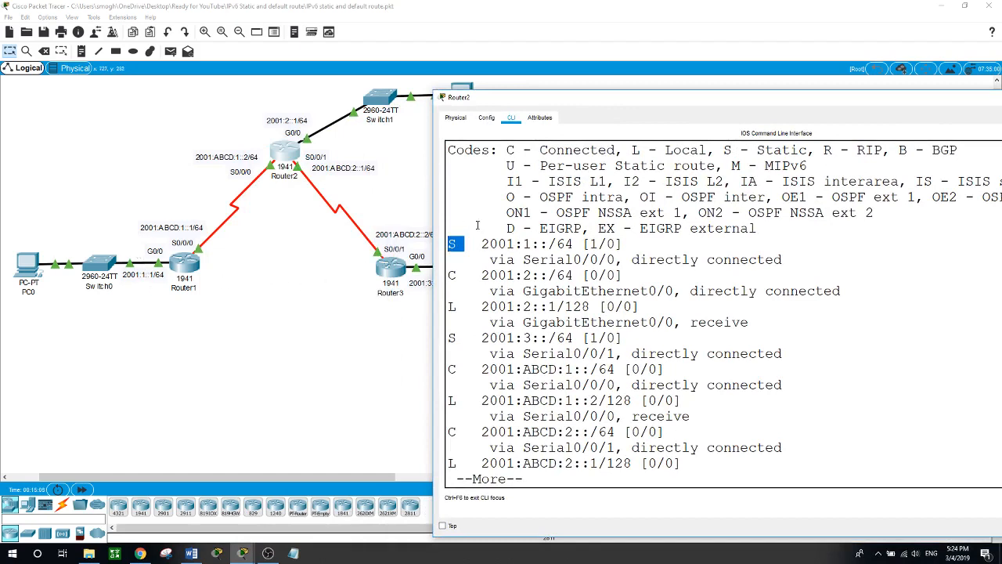
pyautogui.moveTo(490, 259); pyautogui.dragTo(615, 259)
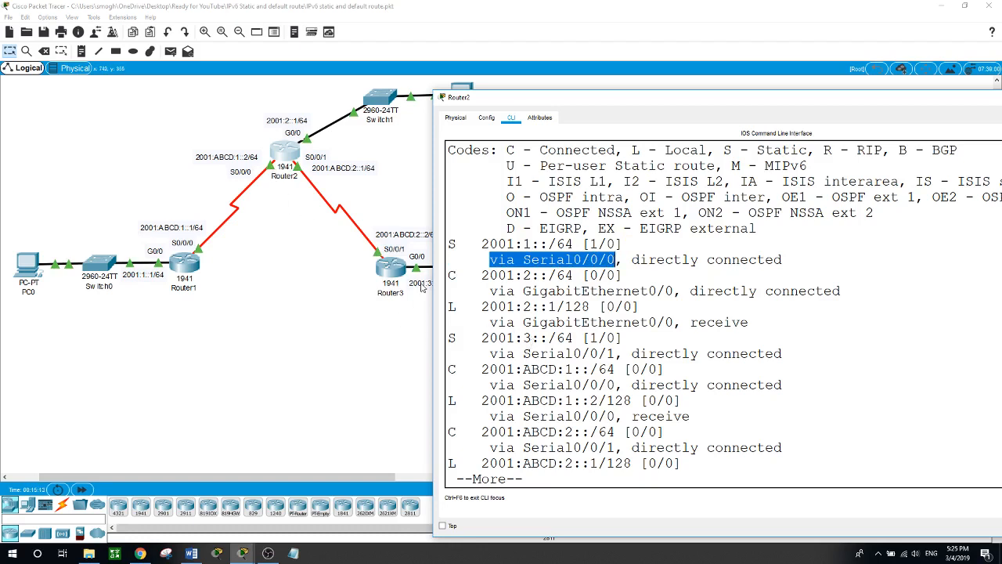
pyautogui.moveTo(563, 101); pyautogui.dragTo(635, 91)
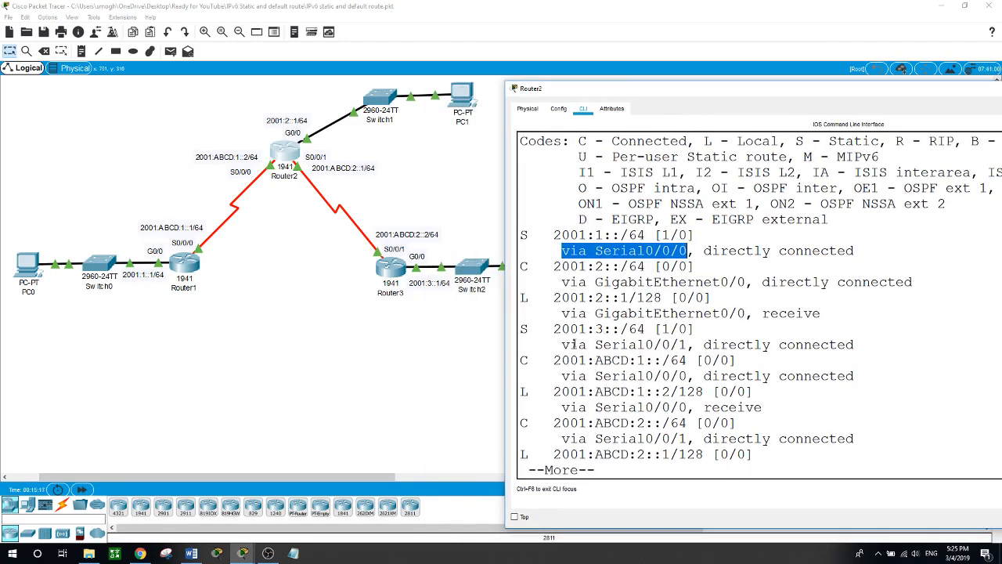
pyautogui.moveTo(553, 344); pyautogui.dragTo(689, 338)
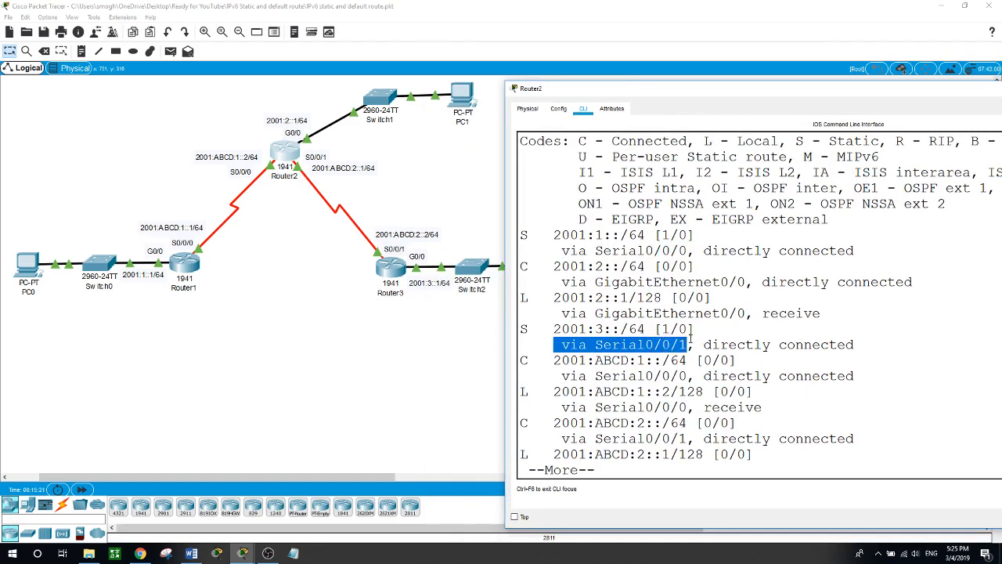
pyautogui.click(420, 413)
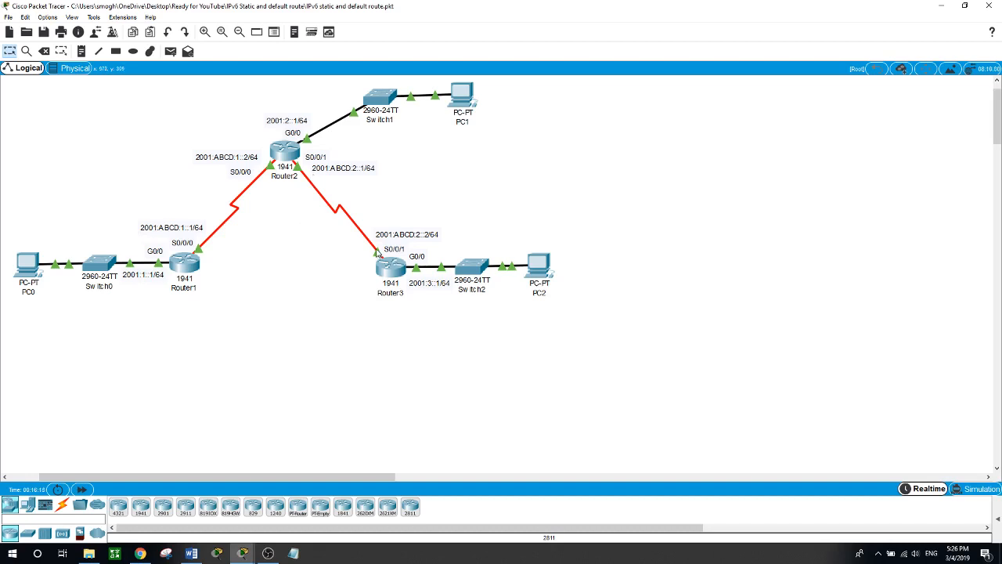
# - Open Router3's command line, page through the rest of the configuration listing and enter global configuration mode
pyautogui.click(395, 269)
pyautogui.moveTo(464, 313); pyautogui.dragTo(481, 303)
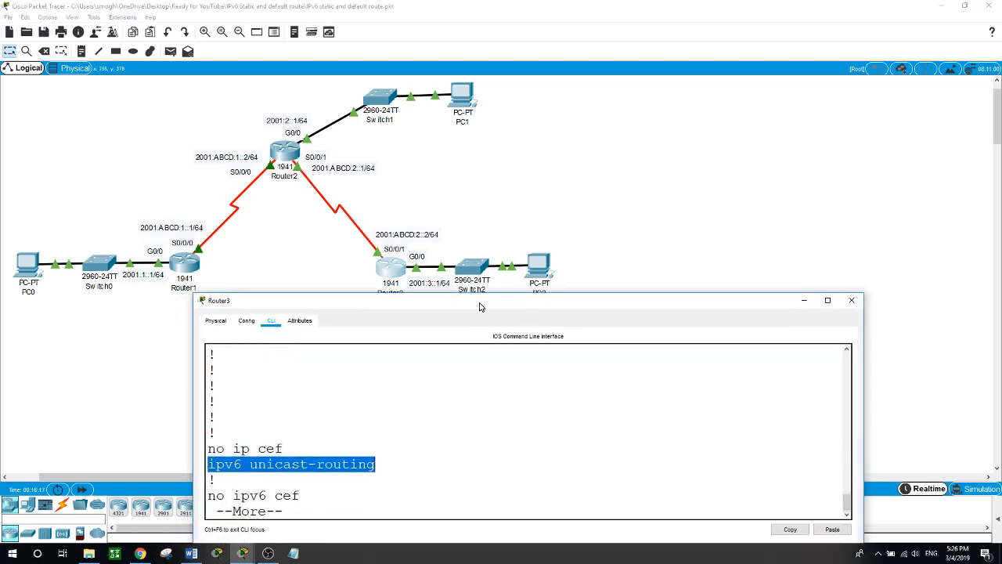
pyautogui.press('space')
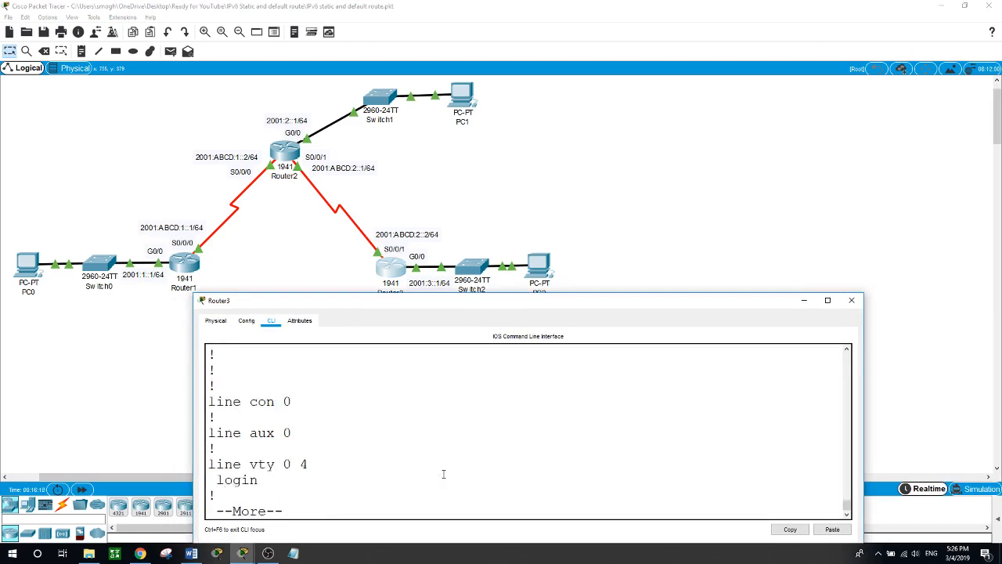
pyautogui.press('space')
pyautogui.write('conf t')
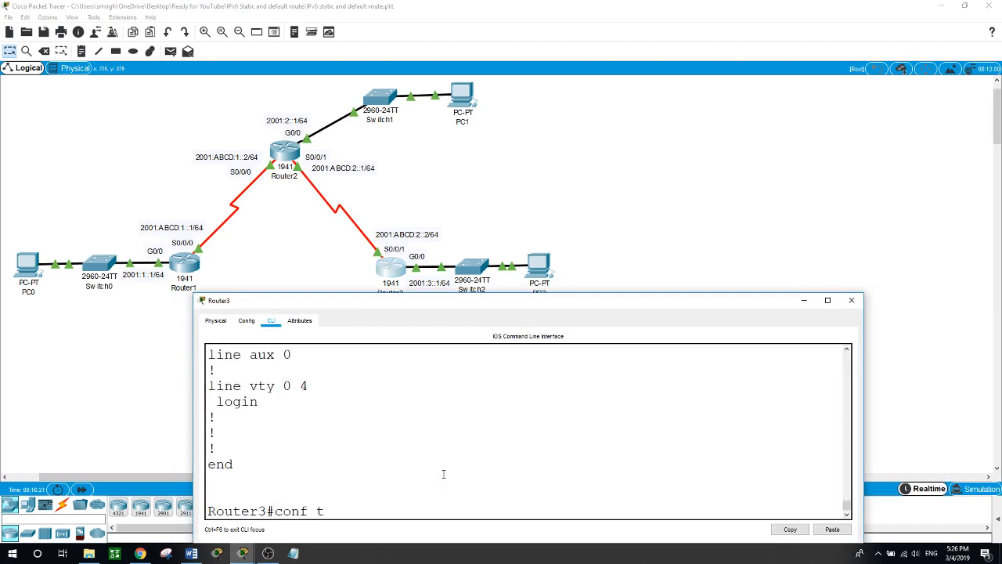
pyautogui.press('Return')
# - Add a fully specified IPv6 static route on Router3 to 2001:2::/64 through s0/0/1 with next hop 2001:ABCD:2::1
pyautogui.write('ipv6 route')
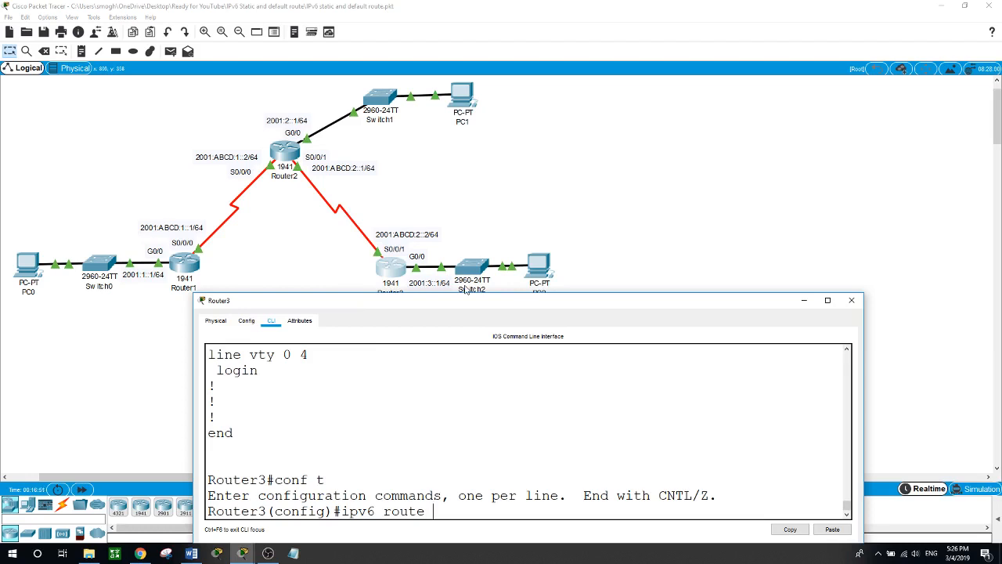
pyautogui.write('2001:2::/64')
pyautogui.write('s0/0/1')
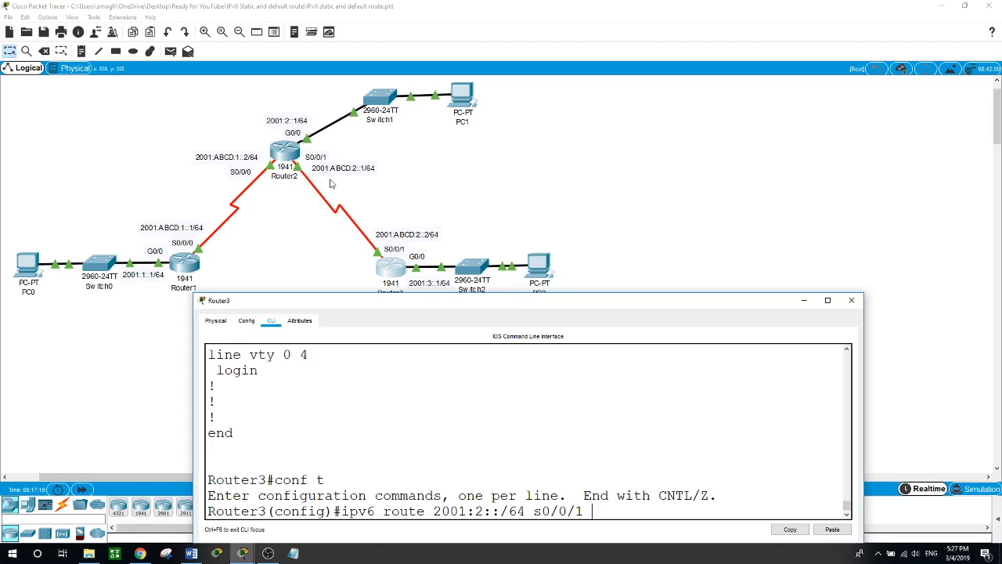
pyautogui.write('2001:ABCD:2::1')
pyautogui.press('Return')
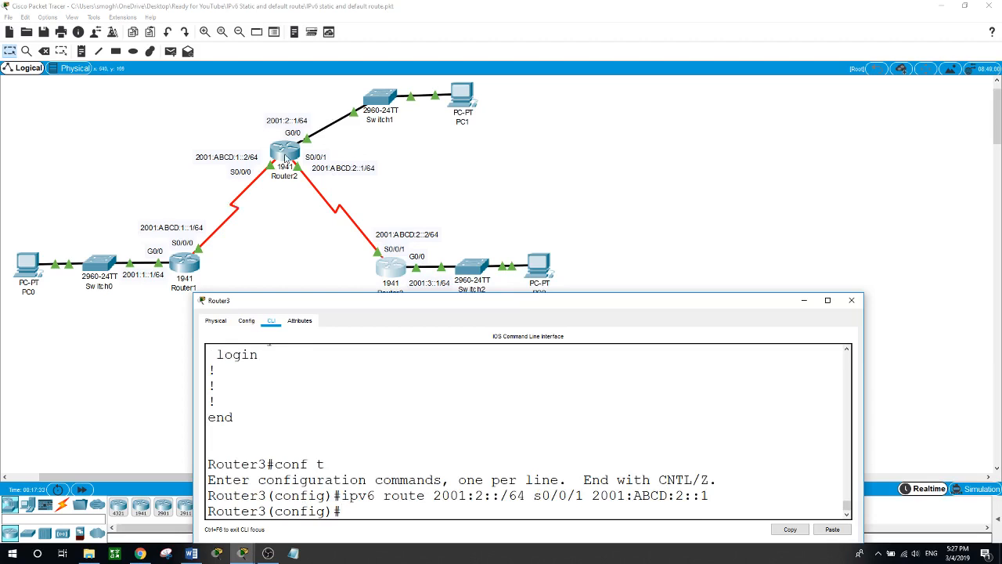
# - Reuse the previous route command on Router3 to add 2001:ABCD:1::/64 through s0/0/1 with next hop 2001:ABCD:2::1
pyautogui.press('Up')
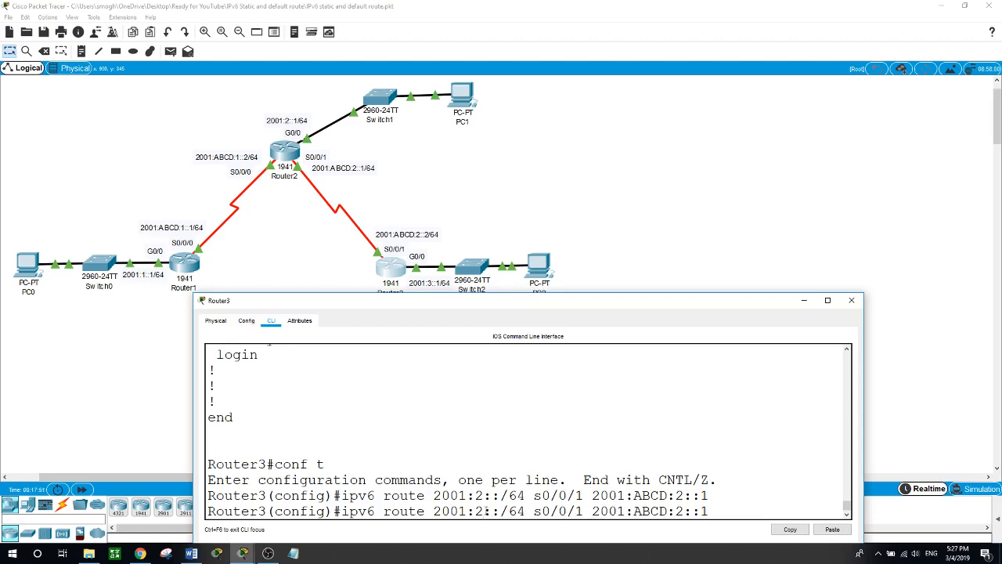
pyautogui.press('BackSpace')
pyautogui.write('1')
pyautogui.press('BackSpace')
pyautogui.press('BackSpace')
pyautogui.press('BackSpace')
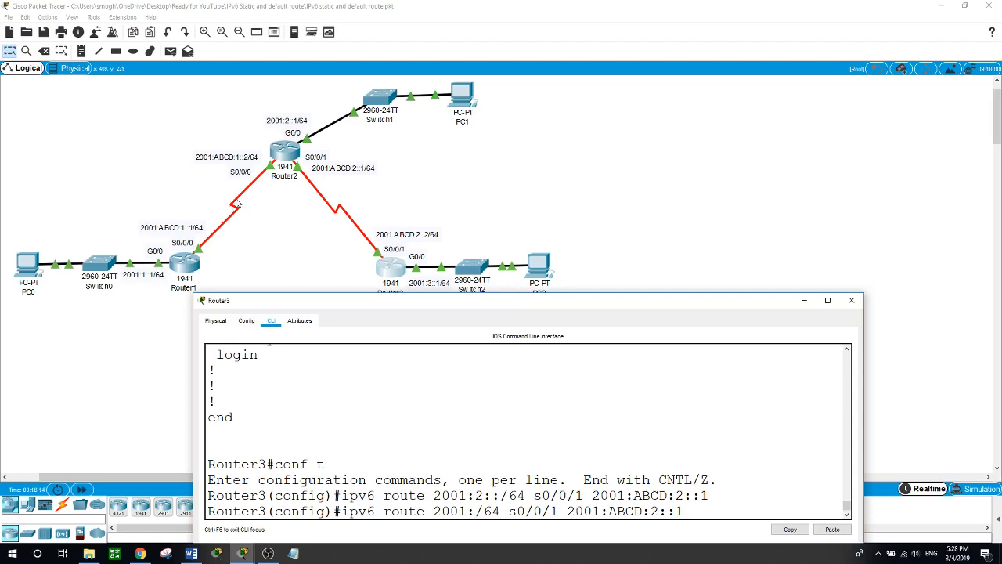
pyautogui.write('ABCD')
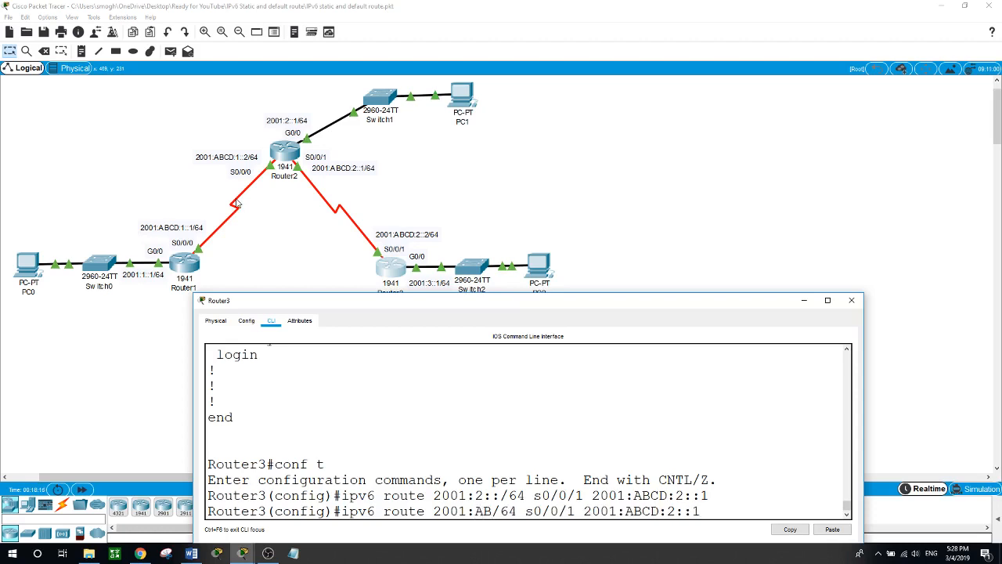
pyautogui.write(':')
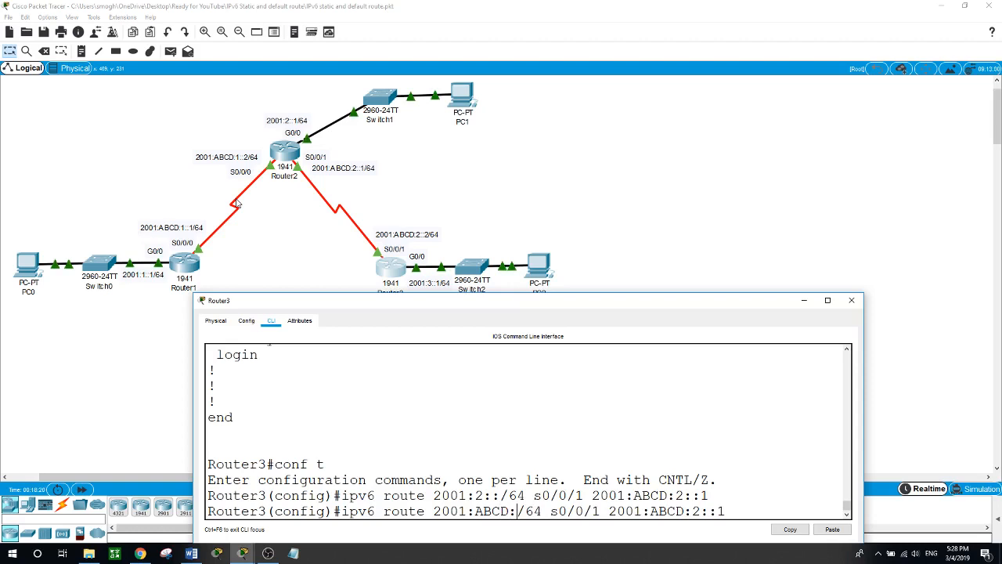
pyautogui.write('1::')
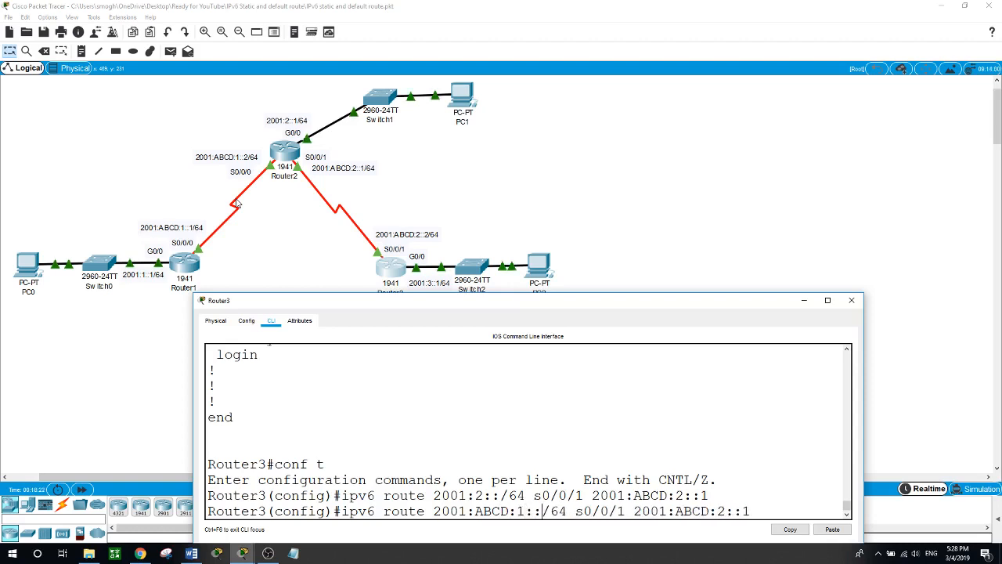
pyautogui.press('Return')
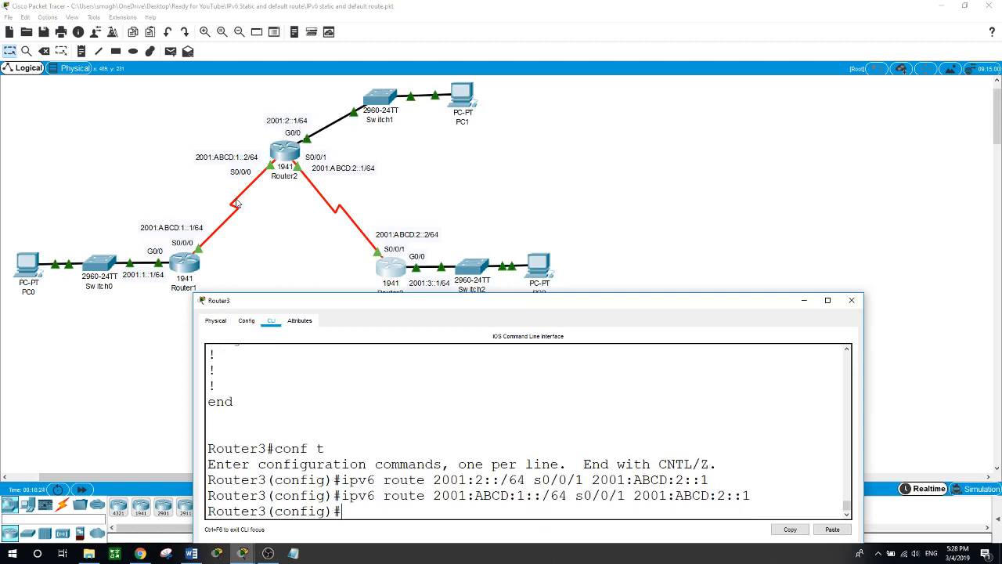
# - Reuse the last route command on Router3 to add 2001:1::/64 through s0/0/1 with next hop 2001:ABCD:2::1
pyautogui.press('Up')
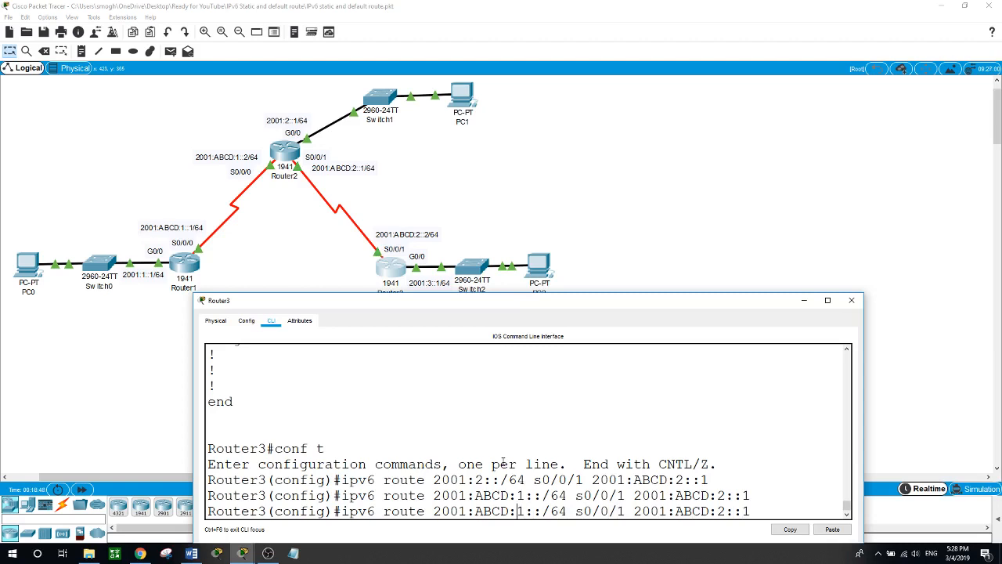
pyautogui.press('BackSpace')
pyautogui.press('BackSpace')
pyautogui.press('BackSpace')
pyautogui.press('BackSpace')
pyautogui.press('BackSpace')
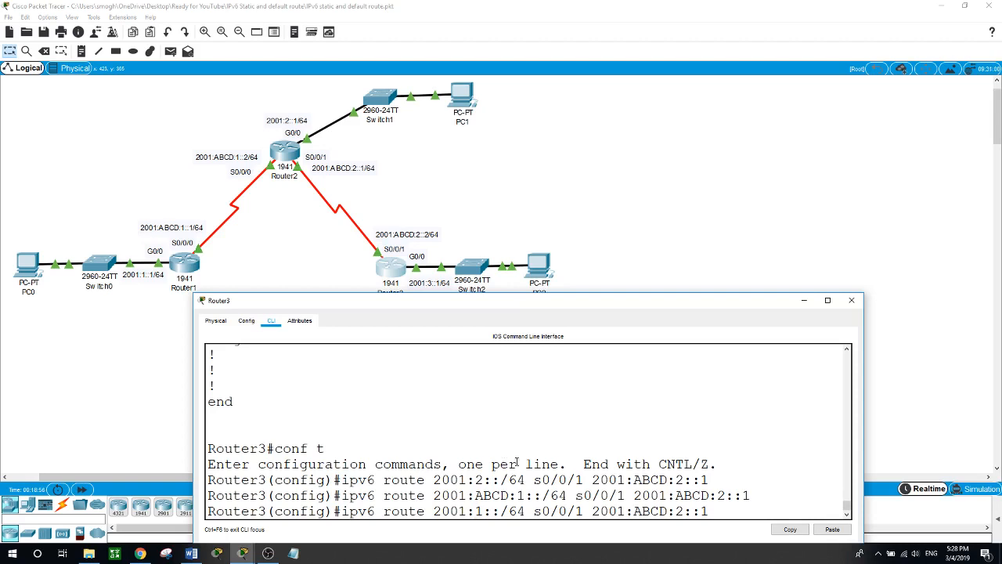
pyautogui.press('Return')
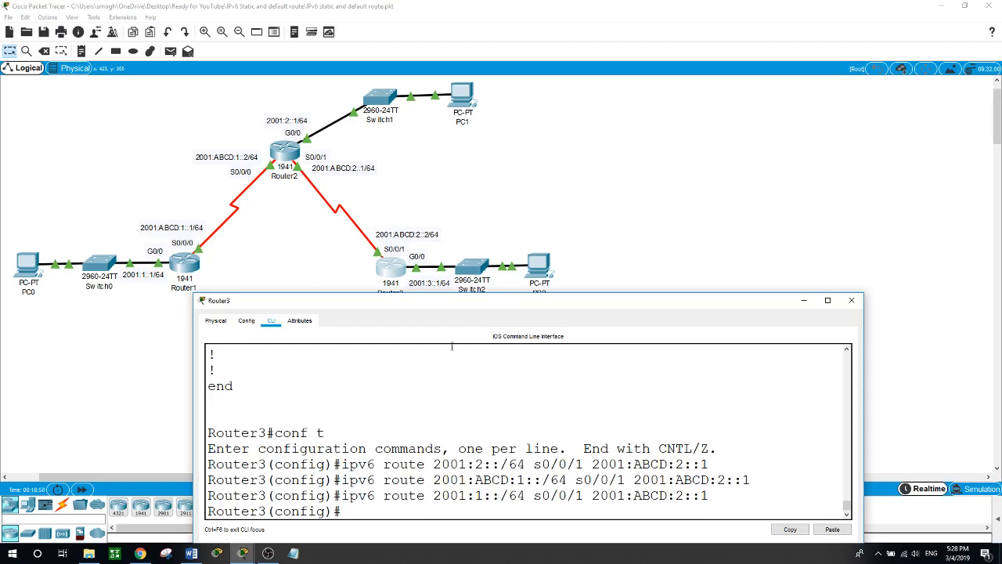
# - Leave configuration mode on Router3 and display its IPv6 routing table
pyautogui.write('exit')
pyautogui.press('Return')
pyautogui.write('show')
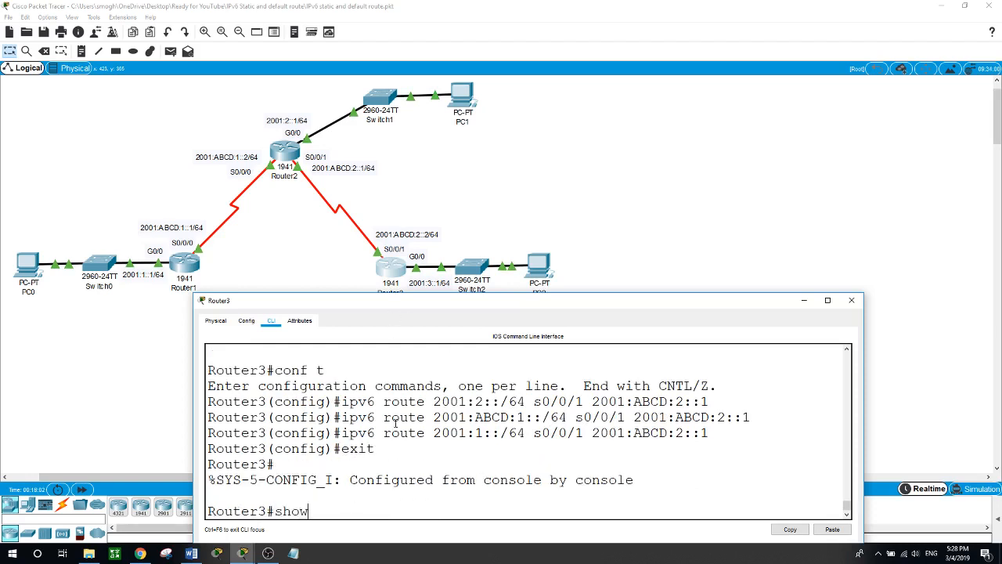
pyautogui.write(' ipv6')
pyautogui.write(' route')
pyautogui.press('Return')
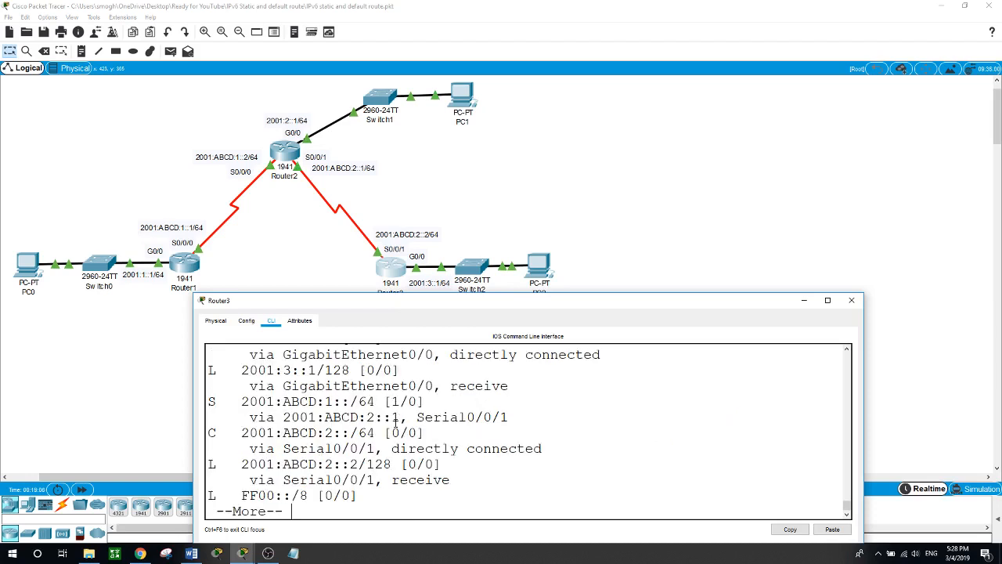
# - Examine the next hop and exit interface of each static route in Router3's routing table and page to its end
pyautogui.moveTo(671, 294); pyautogui.dragTo(701, 82)
pyautogui.moveTo(471, 94); pyautogui.dragTo(753, 103)
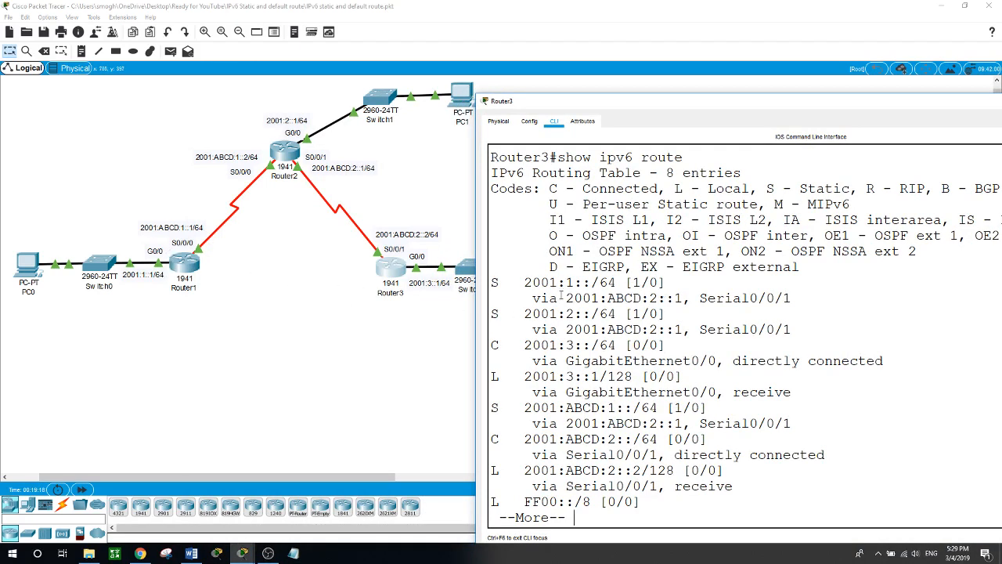
pyautogui.moveTo(569, 298); pyautogui.dragTo(795, 297)
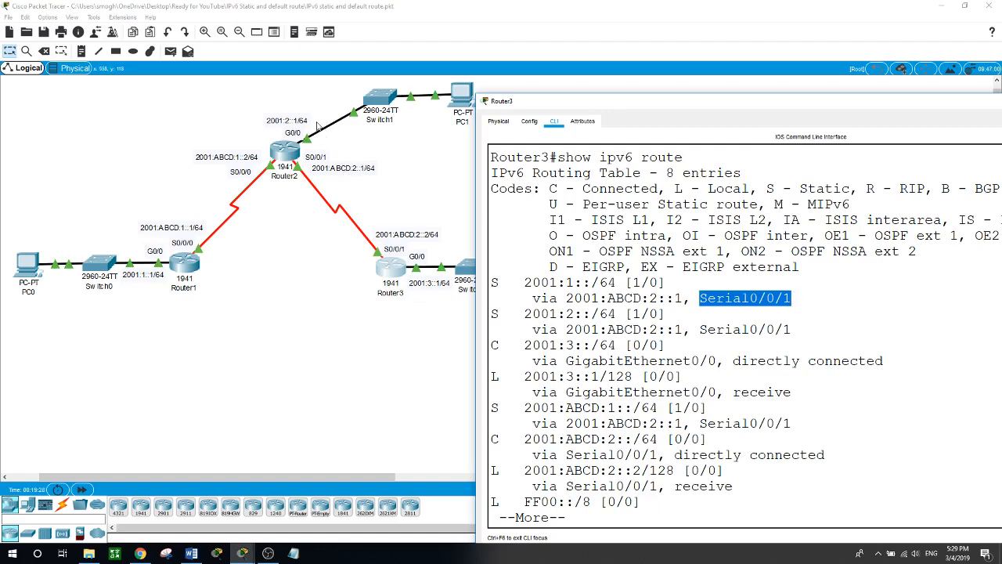
pyautogui.moveTo(533, 330); pyautogui.dragTo(684, 330)
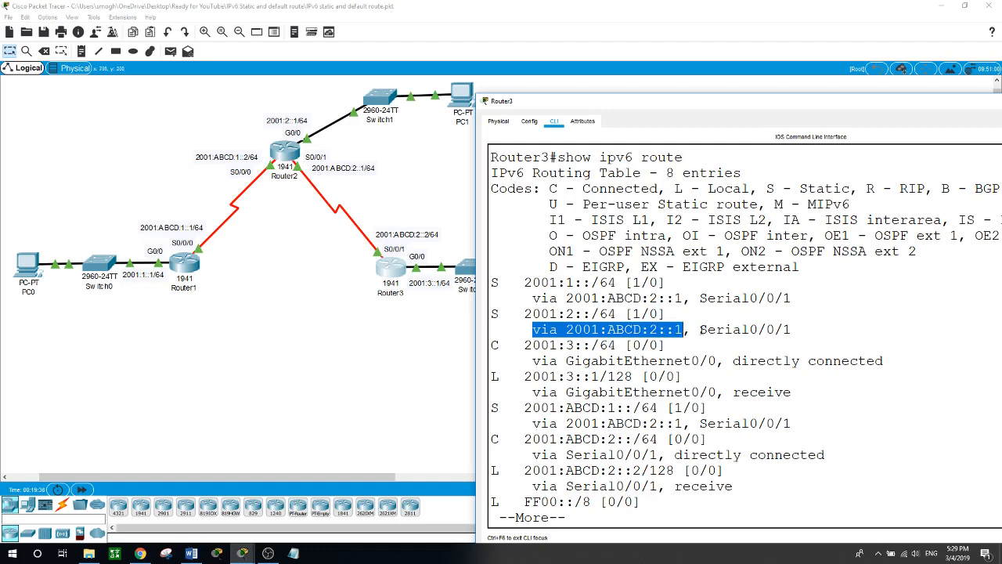
pyautogui.moveTo(700, 329); pyautogui.dragTo(800, 330)
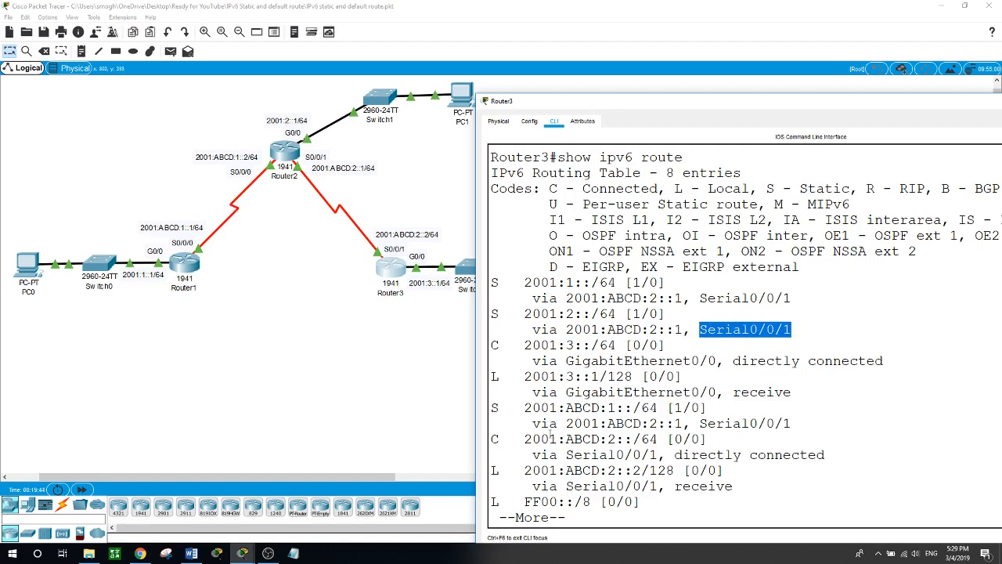
pyautogui.moveTo(561, 423); pyautogui.dragTo(794, 424)
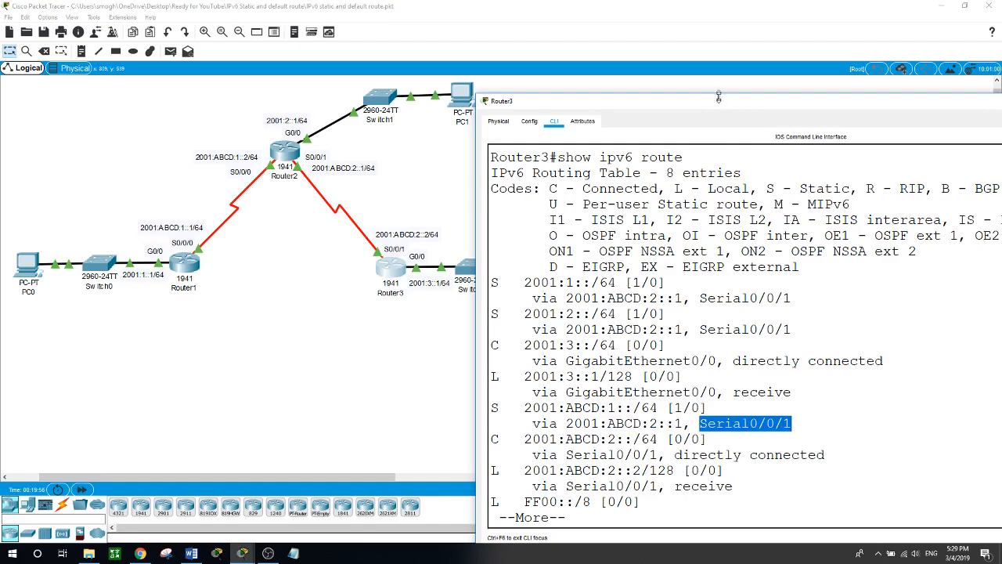
pyautogui.moveTo(718, 98); pyautogui.dragTo(522, 217)
pyautogui.scroll(-5, 528, 300)
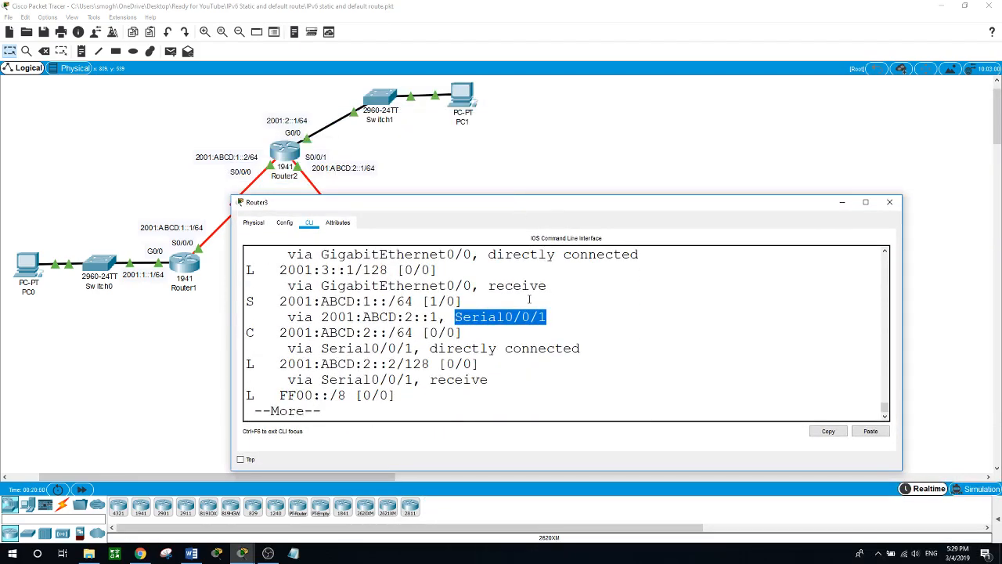
pyautogui.press('space')
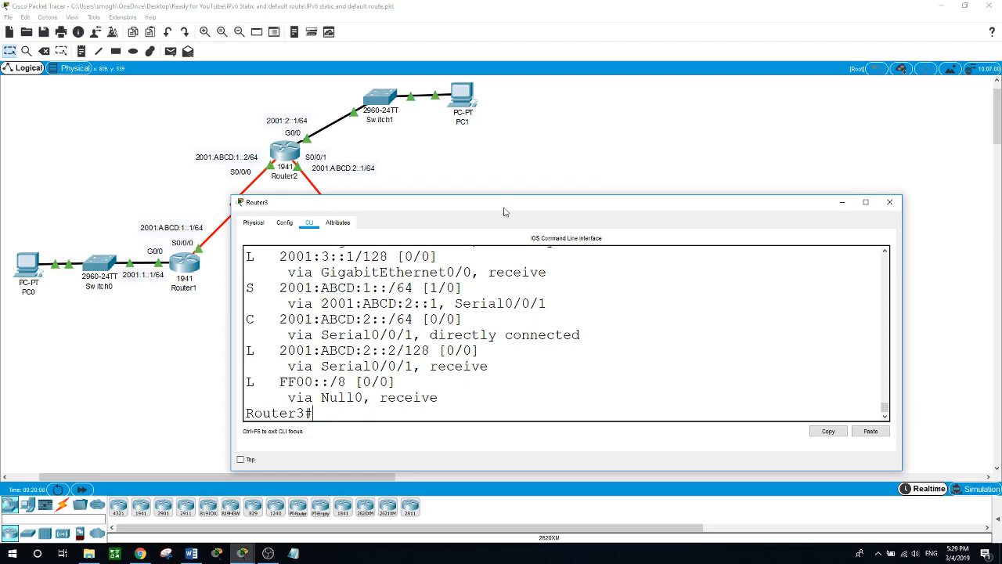
# - Enter global configuration mode on Router3 and add an IPv6 default route ::/0 with next hop 2001:ABCD:2::1
pyautogui.moveTo(505, 211); pyautogui.dragTo(533, 310)
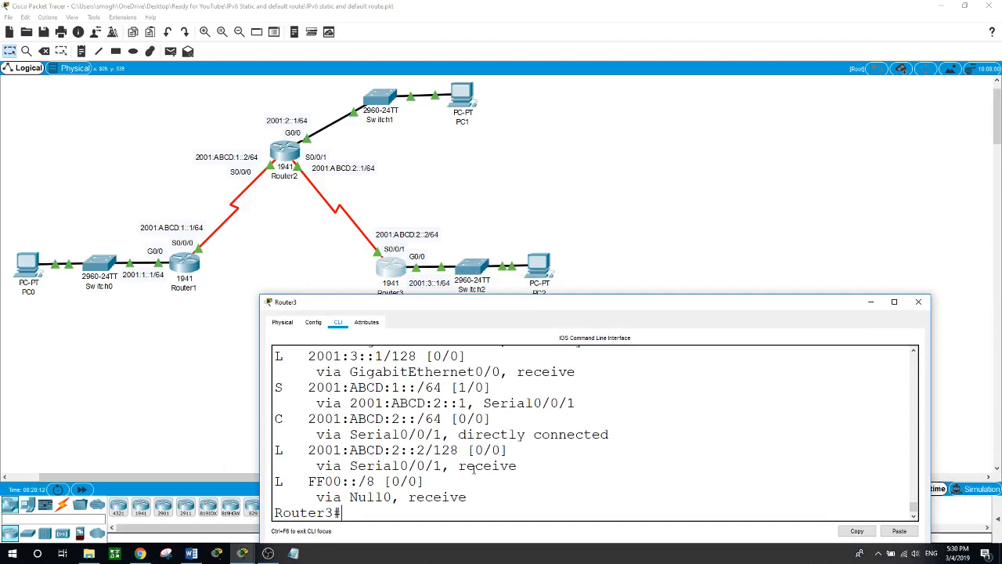
pyautogui.write('conf t')
pyautogui.press('Return')
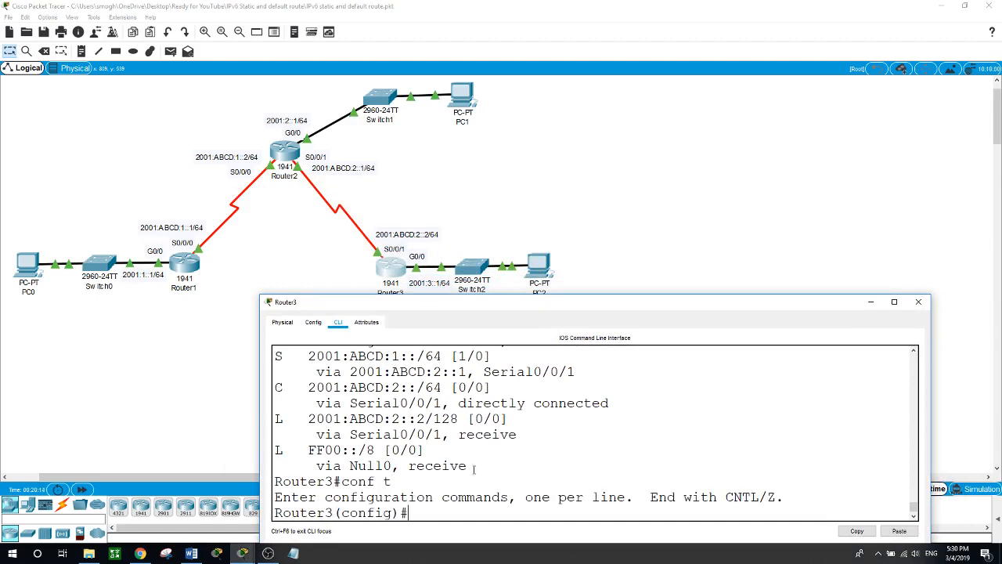
pyautogui.write('fou')
pyautogui.press('BackSpace')
pyautogui.press('BackSpace')
pyautogui.press('BackSpace')
pyautogui.press('BackSpace')
pyautogui.write('ipv6 route ::/0')
pyautogui.write('2001')
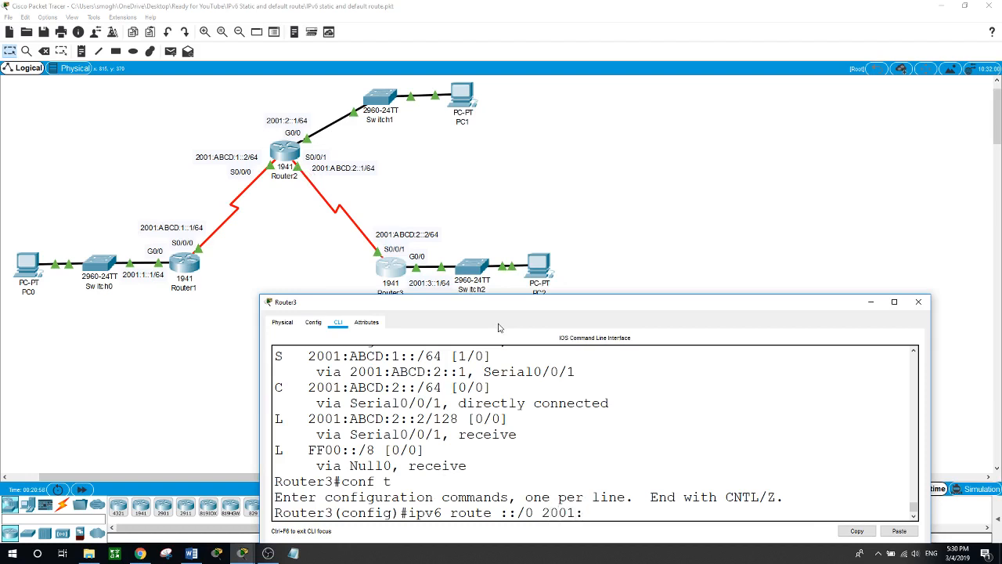
pyautogui.write(':ABCD:2::1')
pyautogui.press('Return')
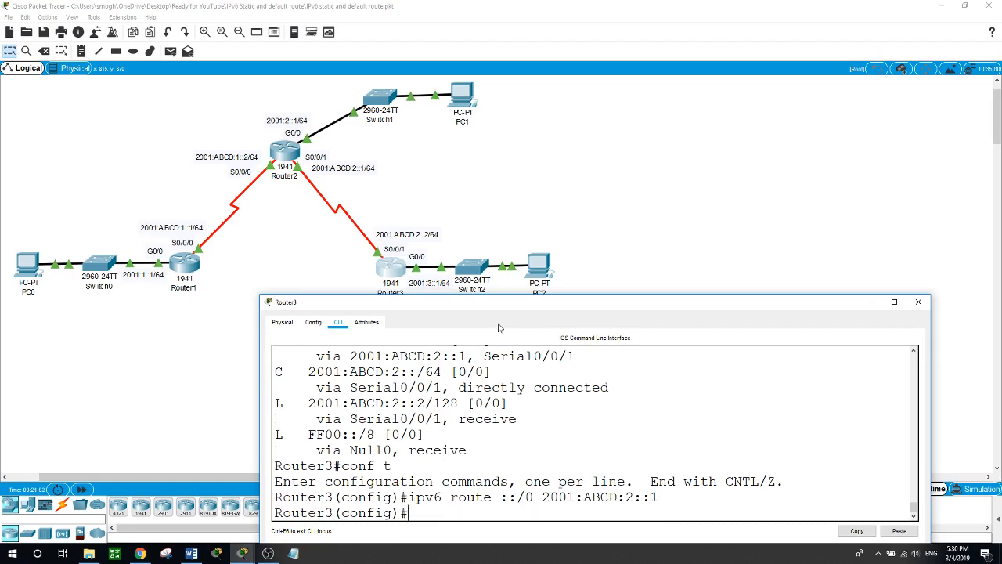
# - Exit configuration mode on Router3 and list the full IPv6 routing table again
pyautogui.write('exit')
pyautogui.press('Return')
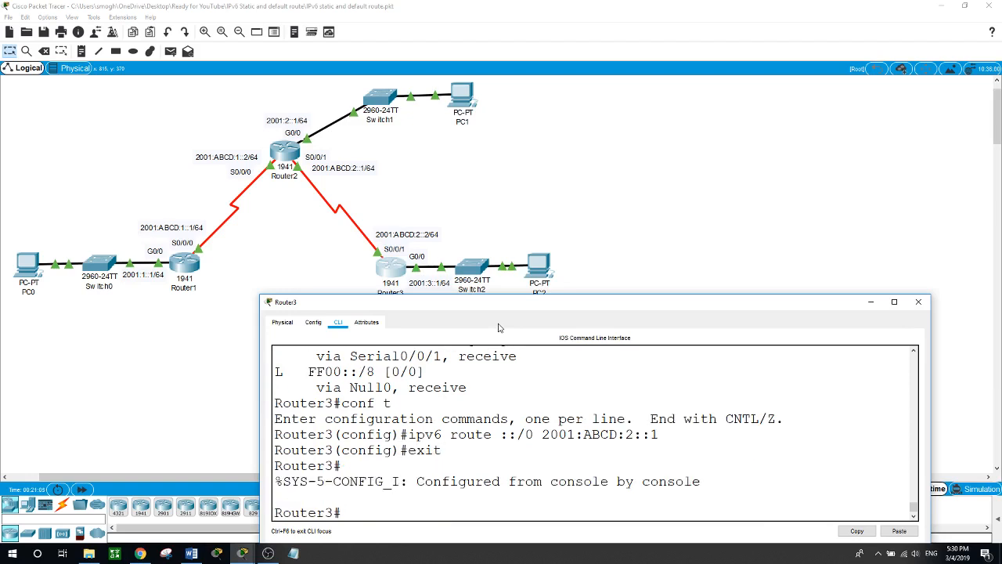
pyautogui.write('show ipv6 route')
pyautogui.press('Return')
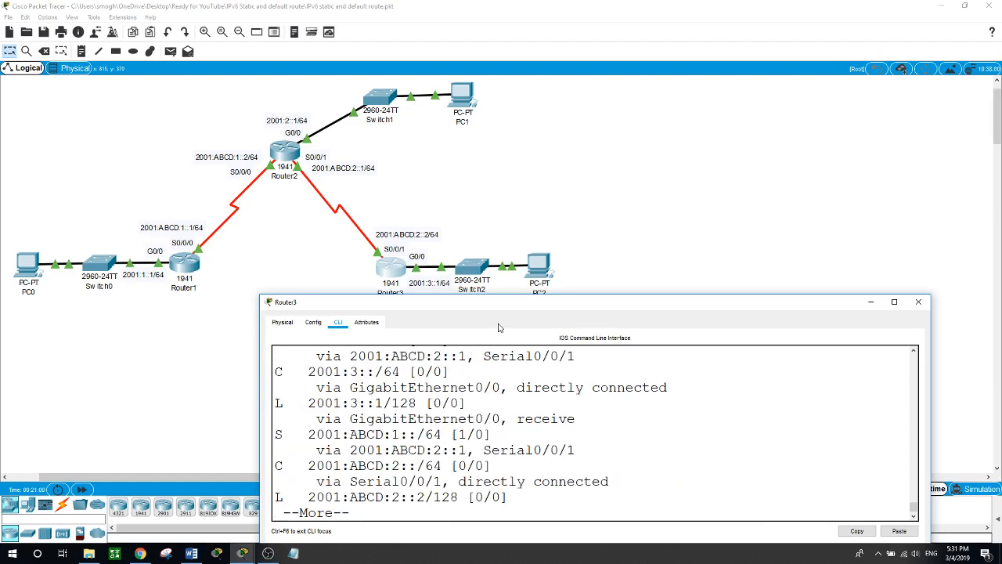
pyautogui.press('space')
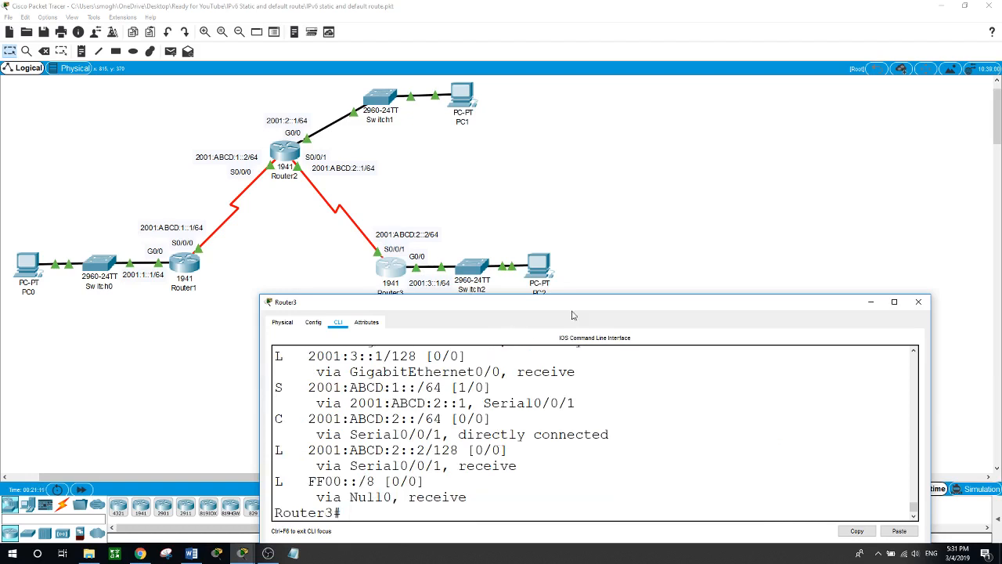
# - Examine the ::/0 default route entry and its next hop in Router3's routing table
pyautogui.moveTo(579, 297); pyautogui.dragTo(581, 104)
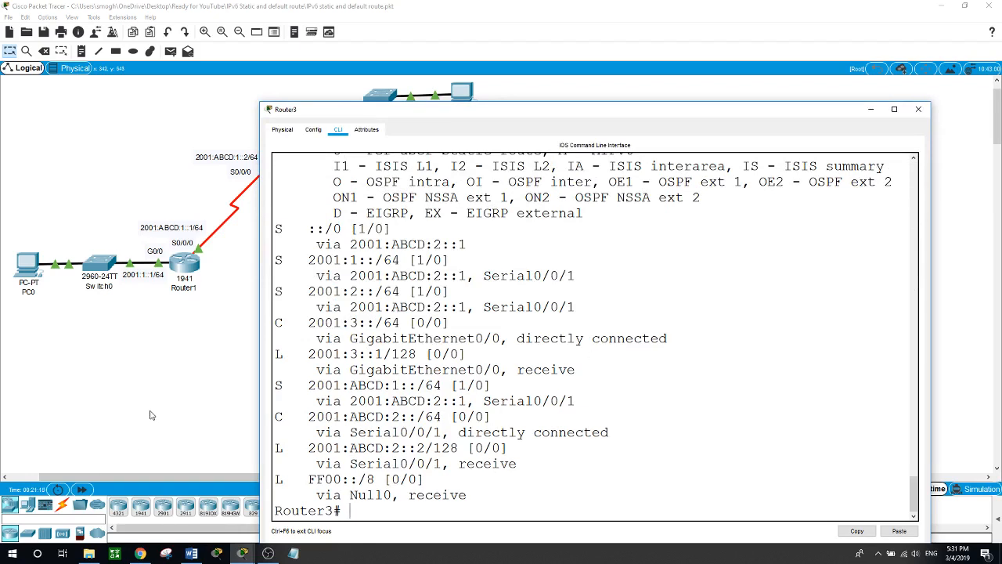
pyautogui.moveTo(276, 229); pyautogui.dragTo(398, 229)
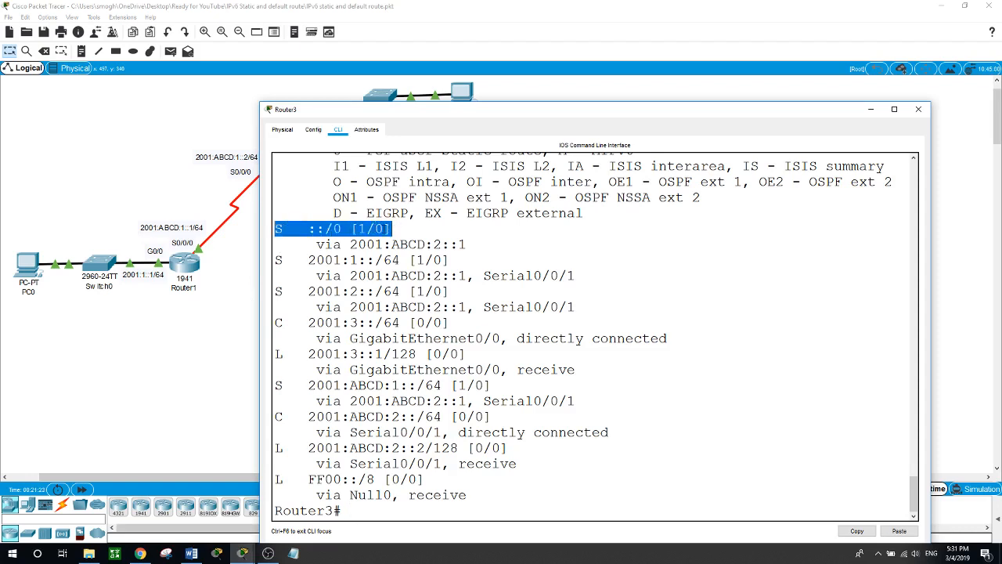
pyautogui.moveTo(310, 245); pyautogui.dragTo(480, 244)
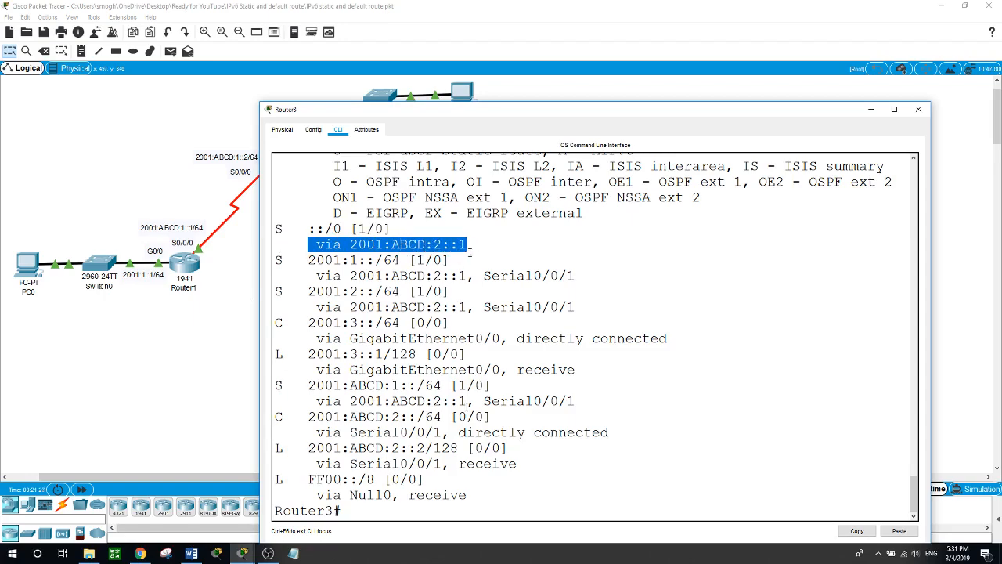
# - Ping Router1's serial address 2001:ABCD:1::1 from Router3
pyautogui.moveTo(519, 111); pyautogui.dragTo(576, 160)
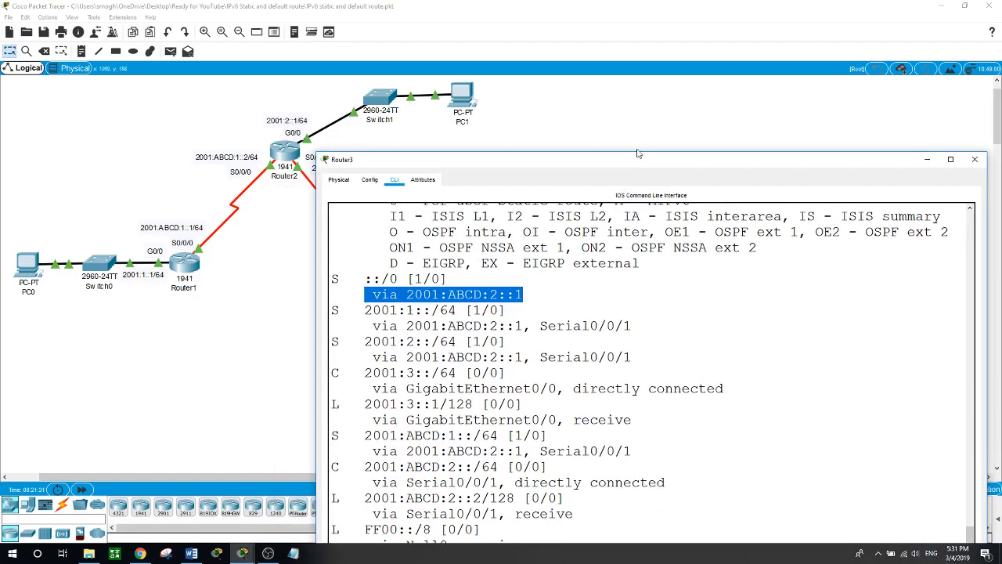
pyautogui.moveTo(638, 154); pyautogui.dragTo(642, 194)
pyautogui.scroll(-5, 657, 355)
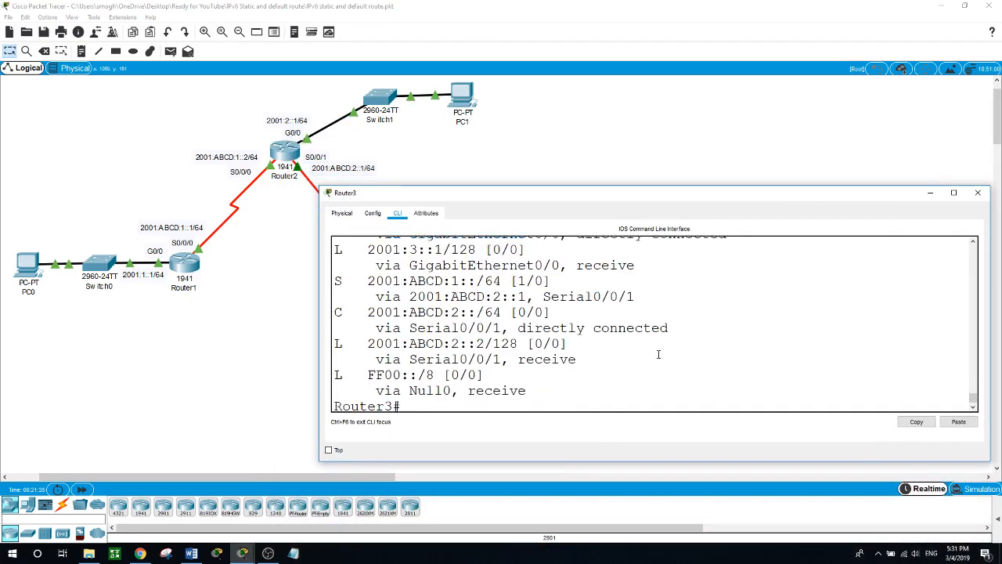
pyautogui.write('ping ')
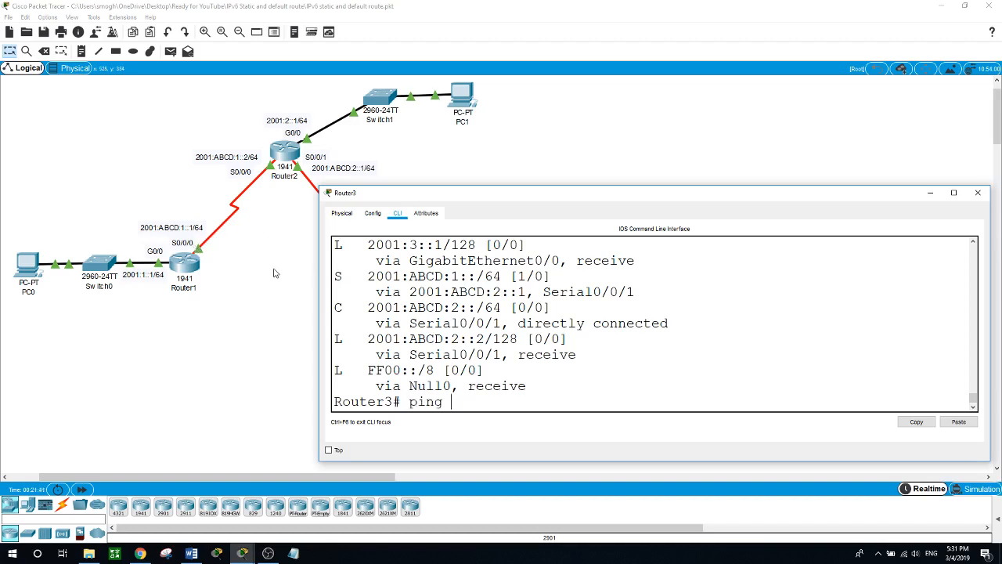
pyautogui.write('2001')
pyautogui.write(':')
pyautogui.write('ABCD')
pyautogui.press('BackSpace')
pyautogui.write('CD:1::1')
pyautogui.press('Return')
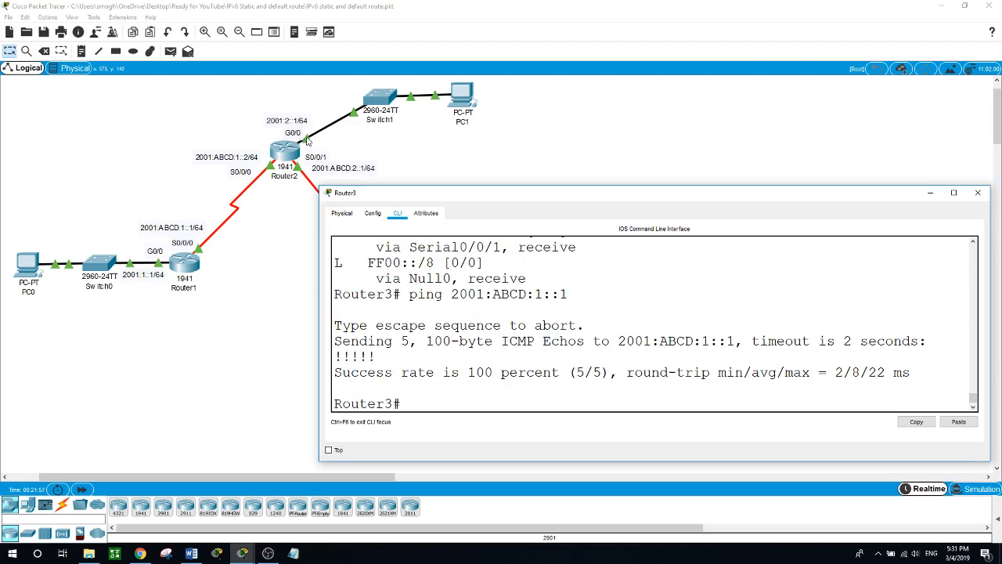
# - Ping Router2's G0/0 address 2001:2::1 from Router3
pyautogui.write('ping 2001:2::1')
pyautogui.press('Return')
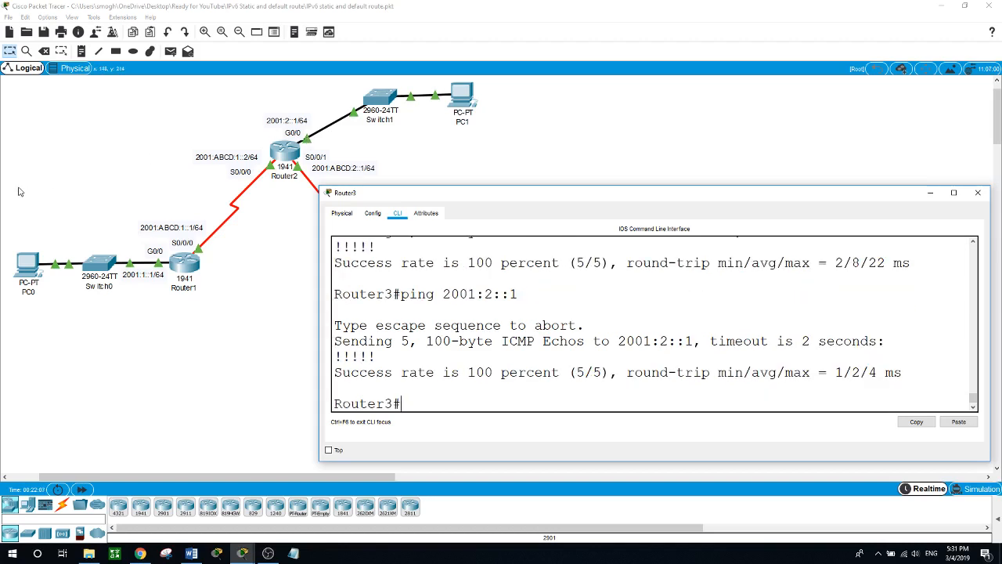
pyautogui.click(150, 350)
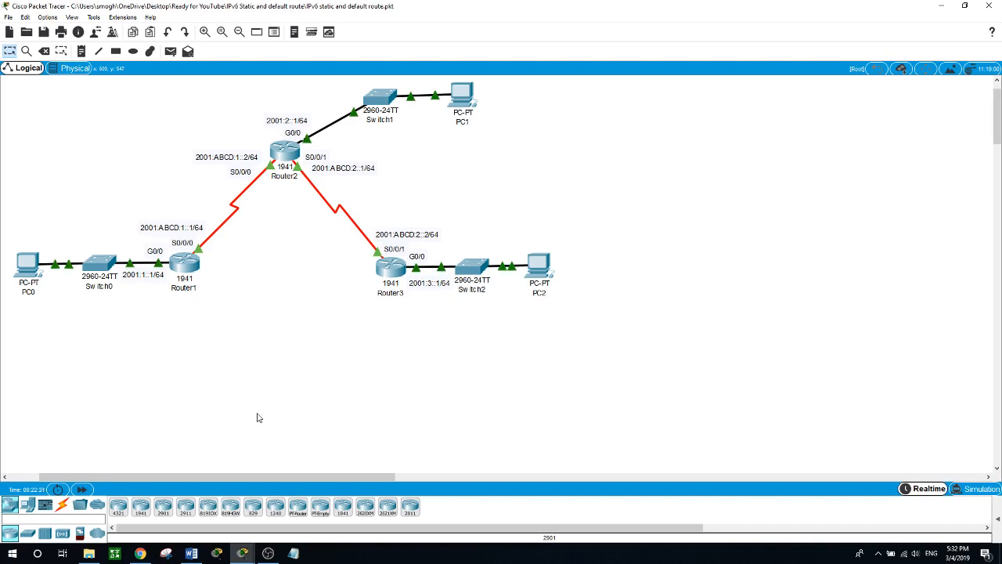
pyautogui.click(268, 554)
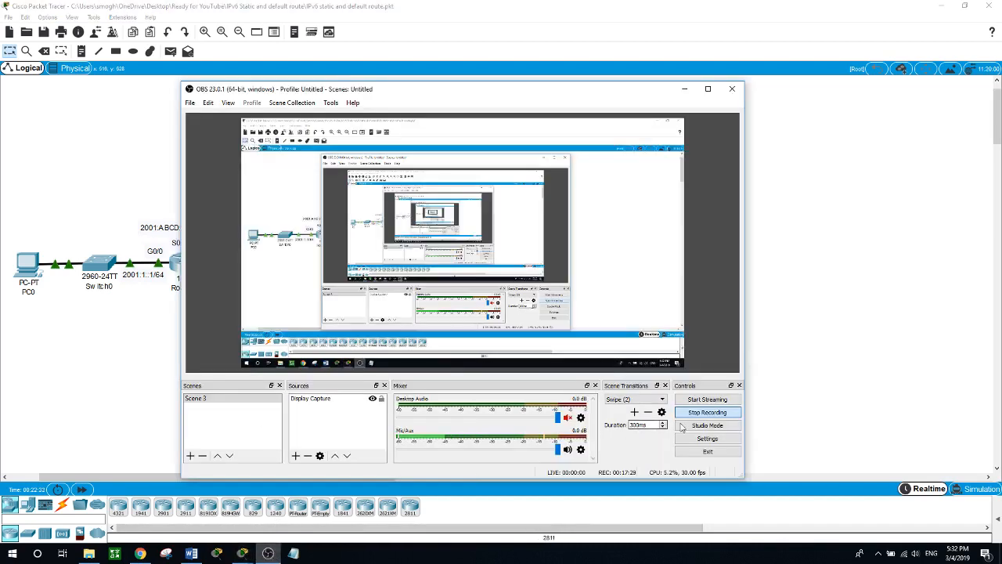